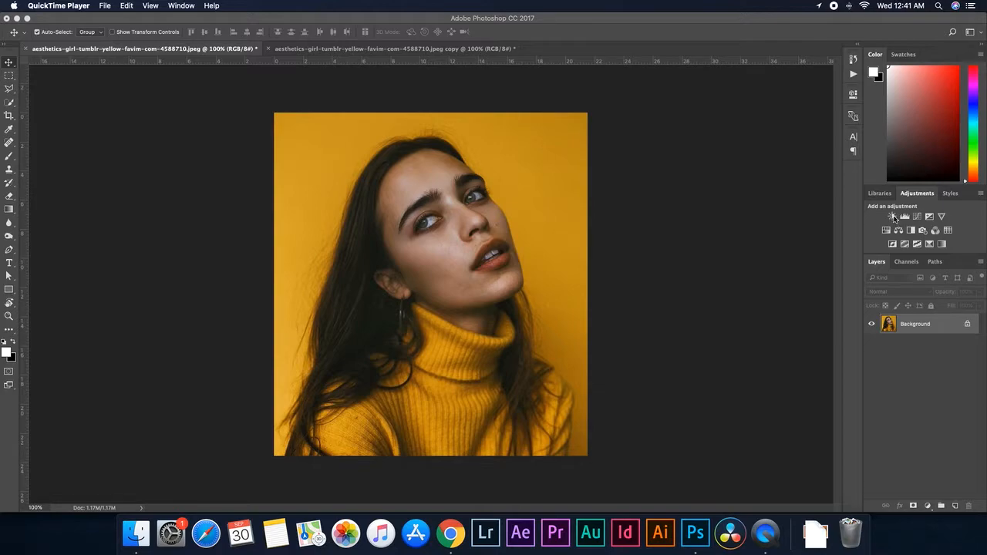
Step: Add a Brightness/Contrast adjustment layer with Brightness set to 20 and Contrast set to 10
{"action": "left_click", "coordinate": [893, 218]}
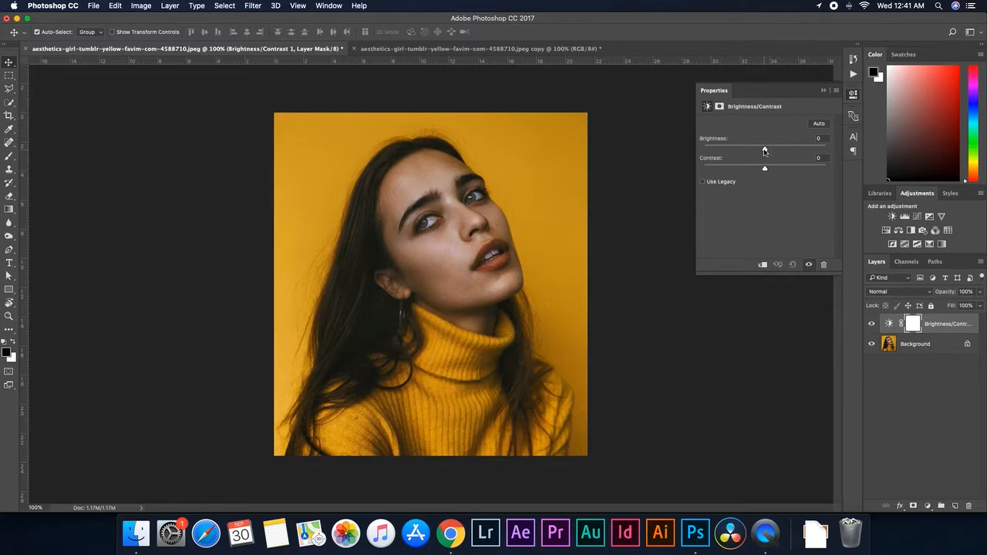
{"action": "mouse_move", "coordinate": [765, 150]}
{"action": "left_mouse_down"}
{"action": "mouse_move", "coordinate": [798, 151]}
{"action": "mouse_move", "coordinate": [745, 149]}
{"action": "mouse_move", "coordinate": [773, 150]}
{"action": "left_mouse_up"}
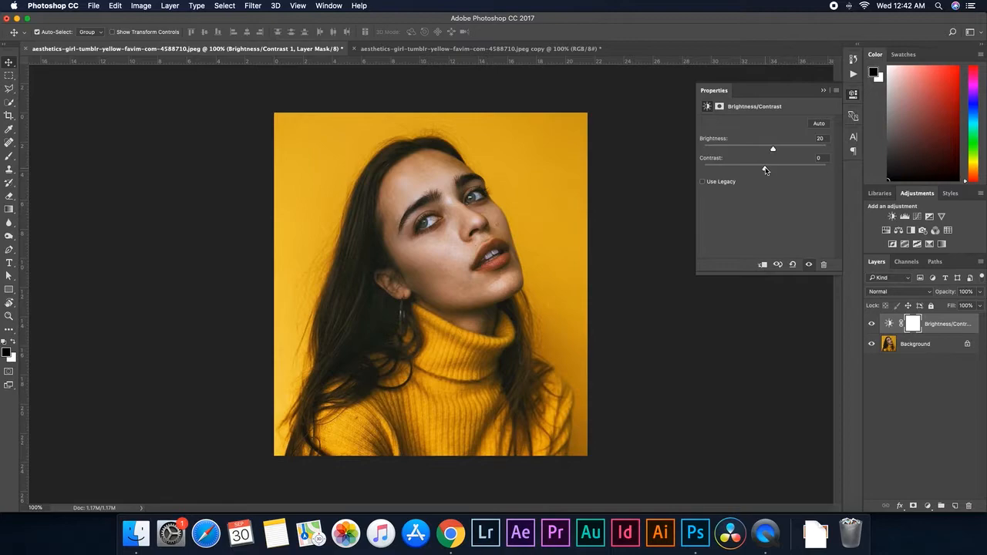
{"action": "mouse_move", "coordinate": [765, 170]}
{"action": "left_mouse_down"}
{"action": "mouse_move", "coordinate": [782, 168]}
{"action": "mouse_move", "coordinate": [737, 168]}
{"action": "mouse_move", "coordinate": [783, 167]}
{"action": "mouse_move", "coordinate": [772, 169]}
{"action": "left_mouse_up"}
Step: Compare the photo with and without the Brightness/Contrast layer, and leave that layer hidden
{"action": "left_click", "coordinate": [872, 325]}
{"action": "left_click", "coordinate": [873, 325]}
{"action": "left_click", "coordinate": [873, 325]}
{"action": "left_click", "coordinate": [872, 325]}
{"action": "left_click", "coordinate": [872, 324]}
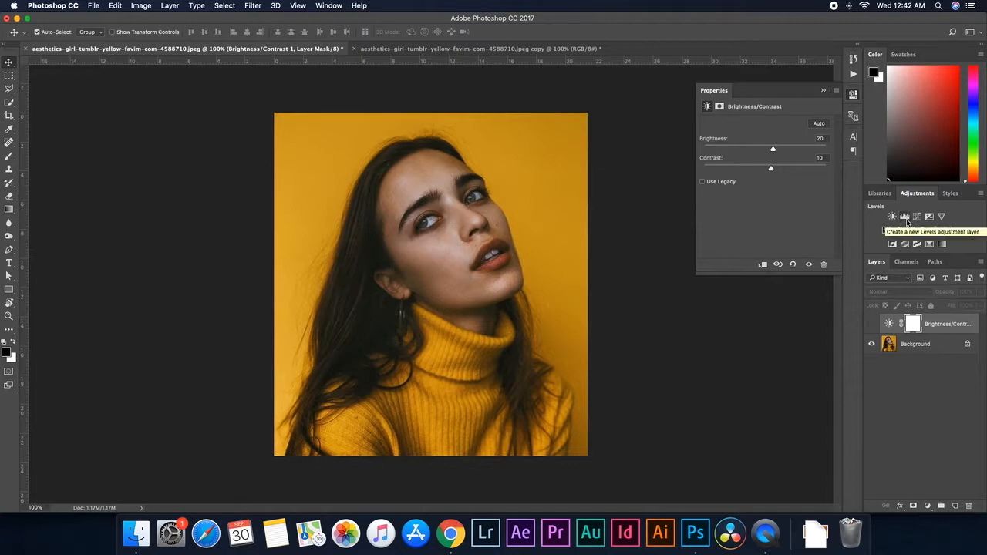
Step: Add a Levels adjustment layer and set the black input level to 19 and the white input level to 211
{"action": "left_click", "coordinate": [905, 218]}
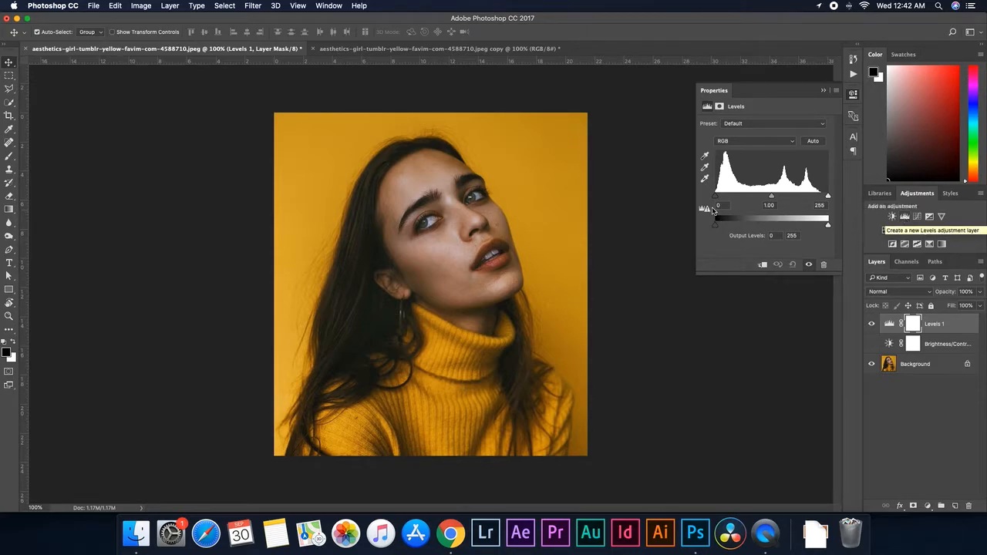
{"action": "left_click_drag", "start_coordinate": [716, 199], "coordinate": [725, 200]}
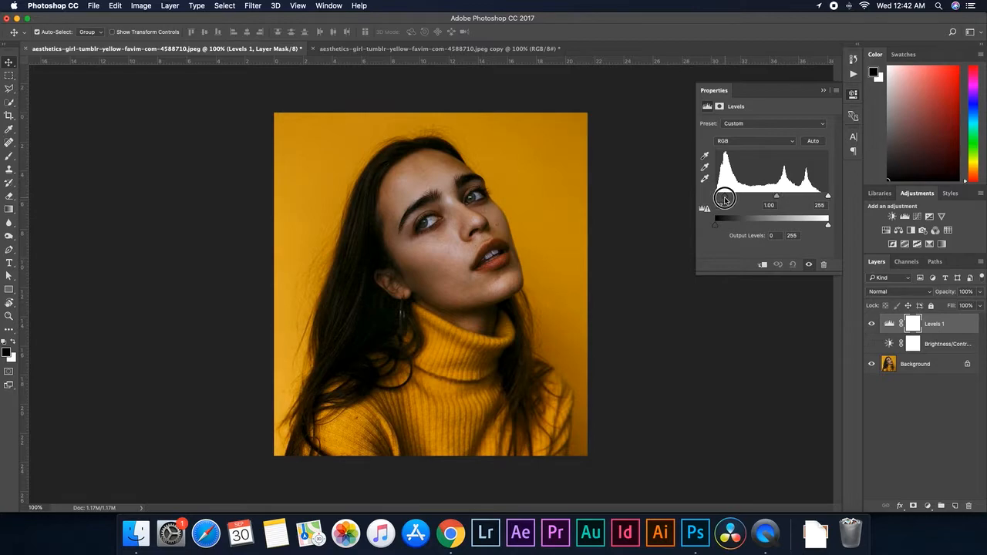
{"action": "left_click_drag", "start_coordinate": [725, 200], "coordinate": [724, 200]}
{"action": "left_click_drag", "start_coordinate": [828, 197], "coordinate": [808, 197]}
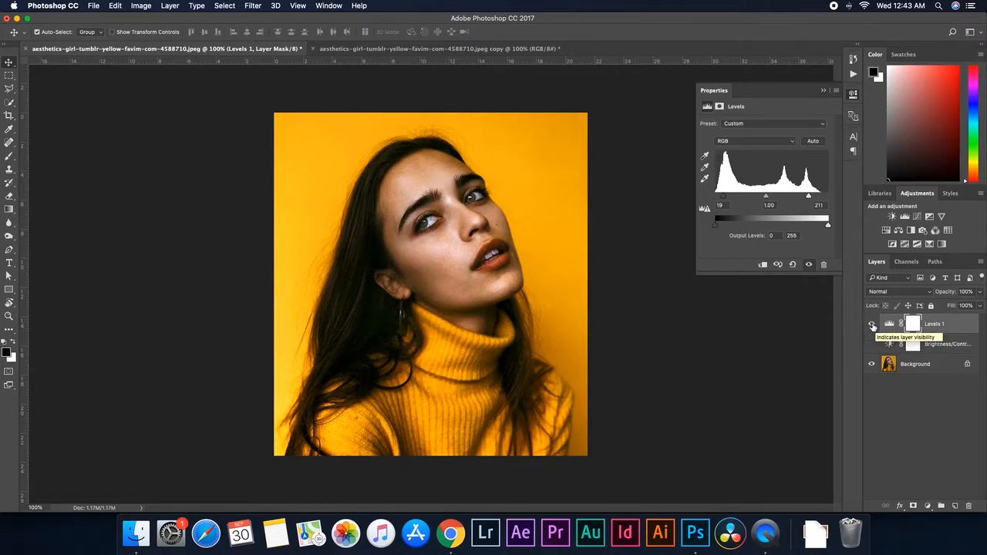
Step: Compare the photo with and without the Levels layer, and leave that layer hidden
{"action": "left_click", "coordinate": [873, 325]}
{"action": "left_click", "coordinate": [872, 326]}
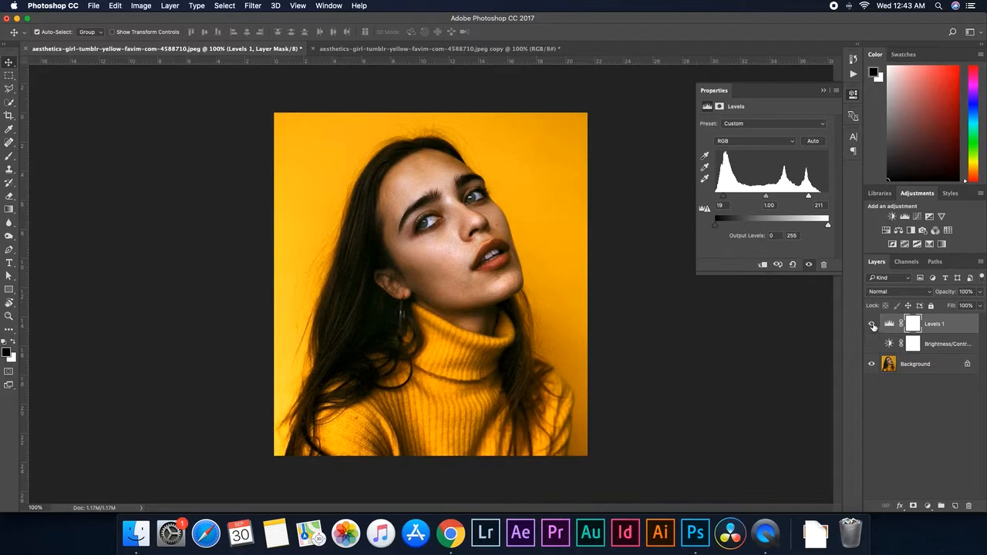
{"action": "left_click", "coordinate": [873, 326]}
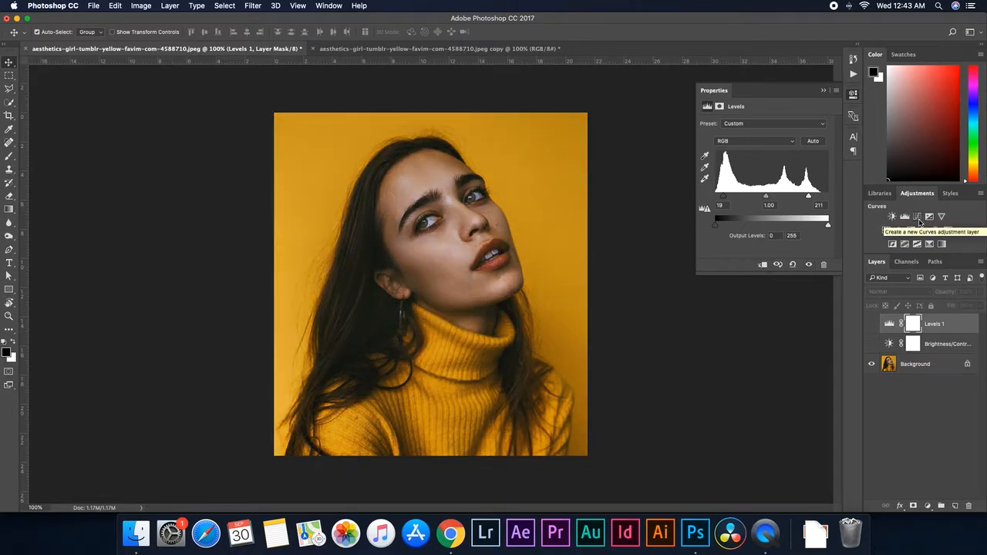
Step: Add a Curves adjustment layer with a gentle S-curve, raised highlights and lowered shadows, and compare the photo with and without it
{"action": "left_click", "coordinate": [917, 217]}
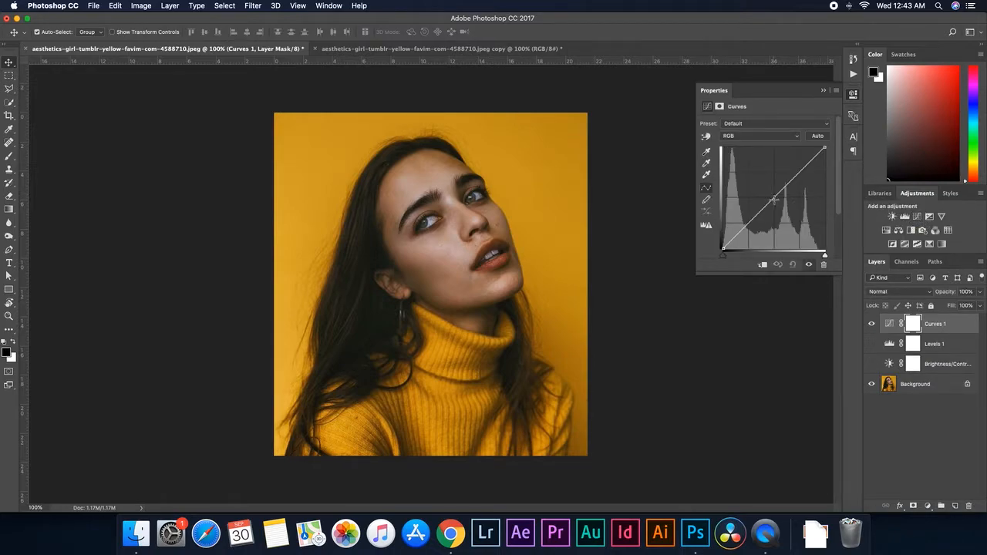
{"action": "left_click_drag", "start_coordinate": [771, 198], "coordinate": [773, 189]}
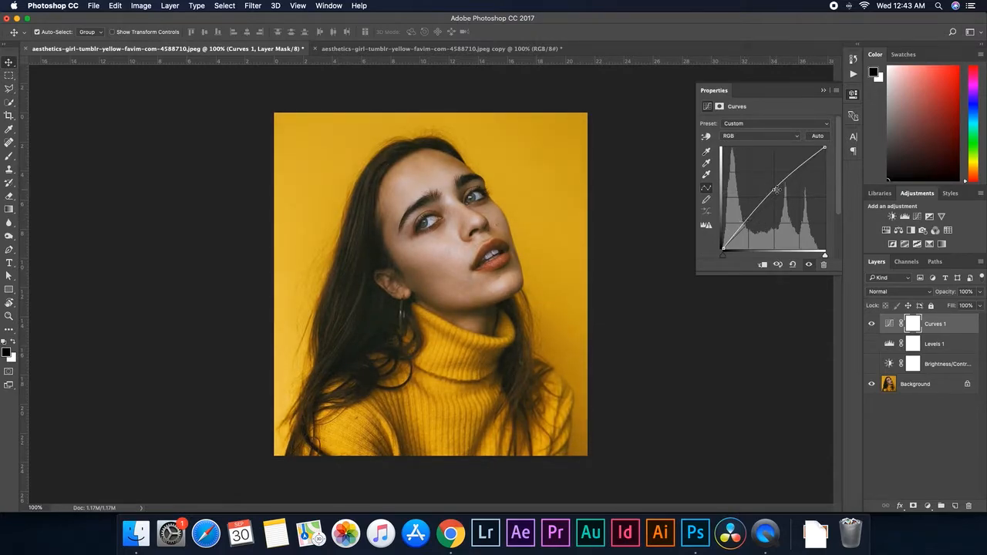
{"action": "left_click_drag", "start_coordinate": [774, 189], "coordinate": [794, 167]}
{"action": "left_click_drag", "start_coordinate": [744, 222], "coordinate": [748, 226]}
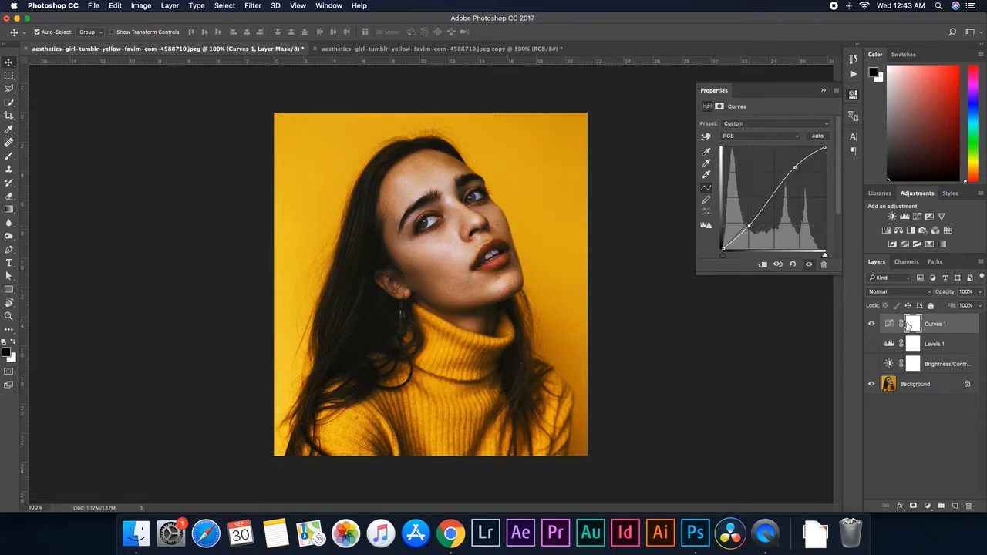
{"action": "left_click", "coordinate": [872, 325]}
{"action": "left_click", "coordinate": [873, 325]}
Step: Add a Vibrance adjustment layer with Vibrance +17 and Saturation -22, and hide the layer
{"action": "left_click", "coordinate": [941, 217]}
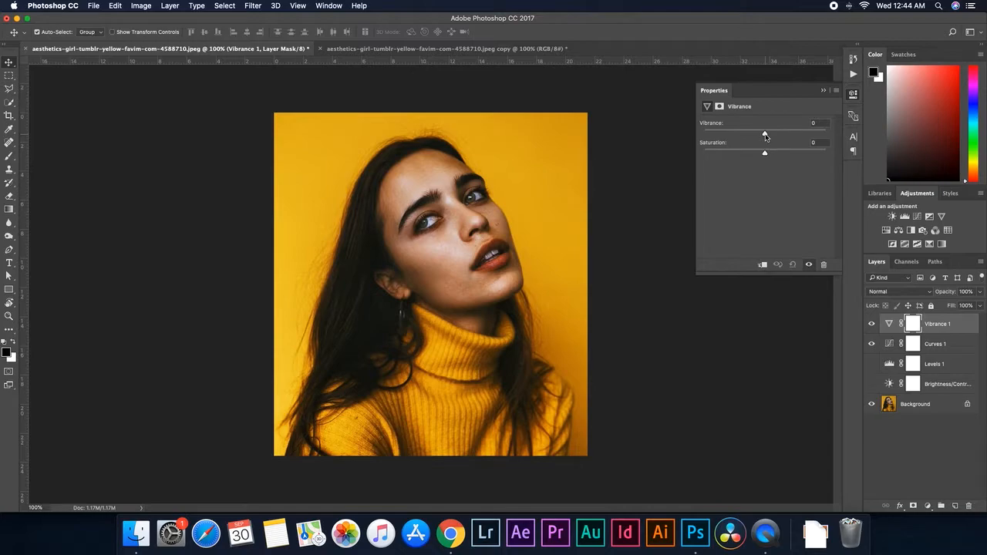
{"action": "left_click_drag", "start_coordinate": [765, 136], "coordinate": [752, 151]}
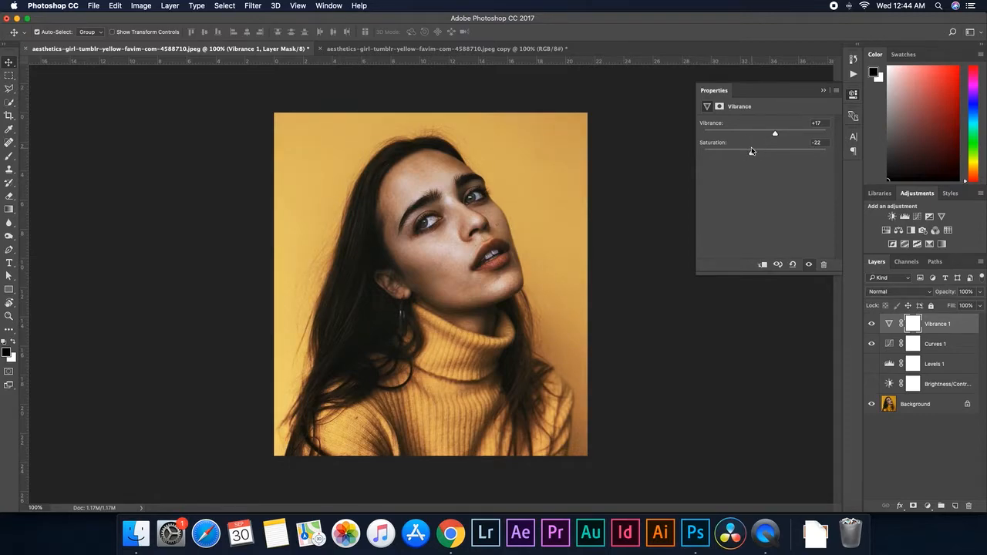
{"action": "left_click", "coordinate": [871, 325]}
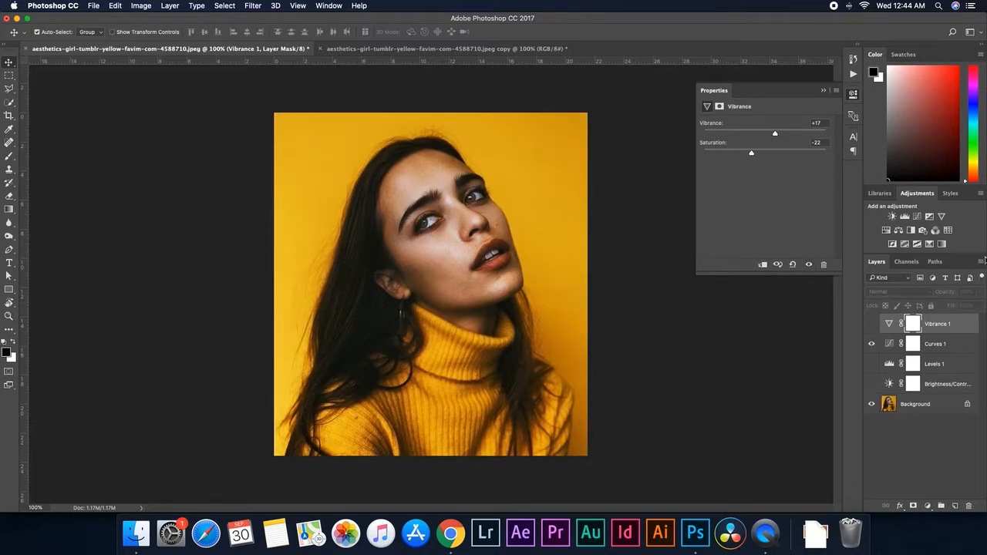
Step: Add a Hue/Saturation adjustment layer and fully desaturate the photo with Saturation at -100
{"action": "left_click", "coordinate": [887, 230]}
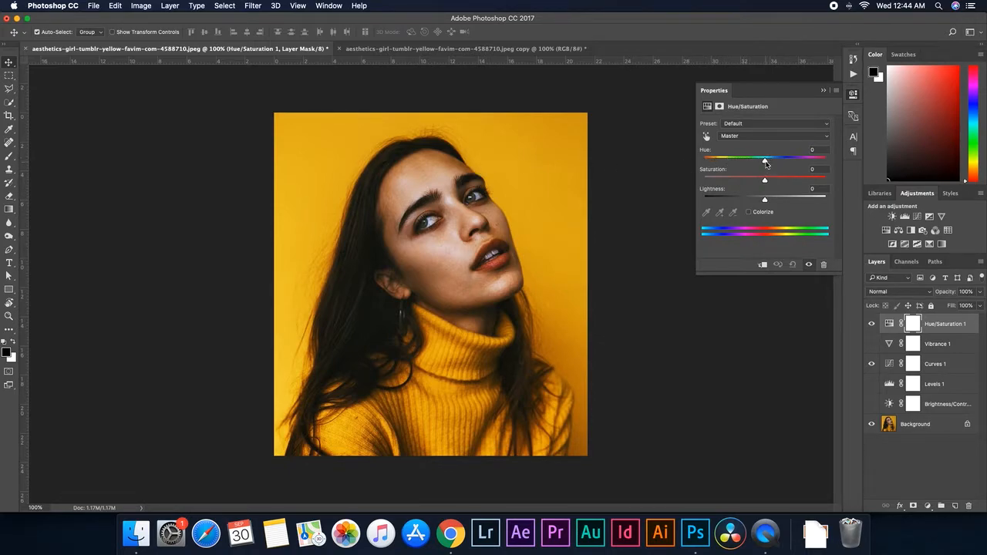
{"action": "mouse_move", "coordinate": [765, 162]}
{"action": "left_mouse_down"}
{"action": "mouse_move", "coordinate": [727, 159]}
{"action": "mouse_move", "coordinate": [813, 160]}
{"action": "mouse_move", "coordinate": [736, 159]}
{"action": "mouse_move", "coordinate": [782, 158]}
{"action": "mouse_move", "coordinate": [745, 158]}
{"action": "mouse_move", "coordinate": [765, 160]}
{"action": "left_mouse_up"}
{"action": "left_click", "coordinate": [765, 182]}
{"action": "left_click_drag", "start_coordinate": [765, 182], "coordinate": [699, 180]}
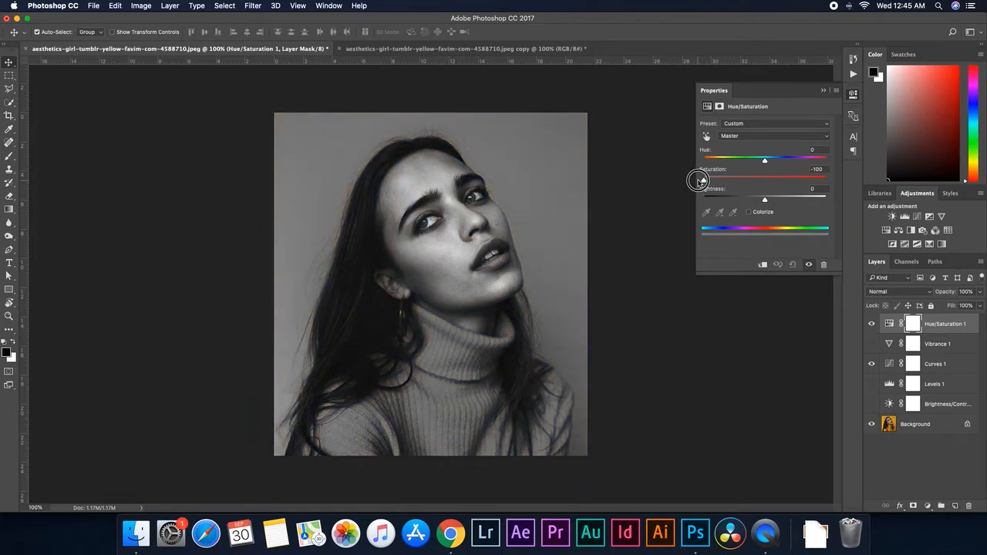
Step: Set the Hue/Saturation layer's Saturation to +3 and hide the layer
{"action": "left_click_drag", "start_coordinate": [698, 180], "coordinate": [766, 182]}
{"action": "left_click", "coordinate": [872, 324]}
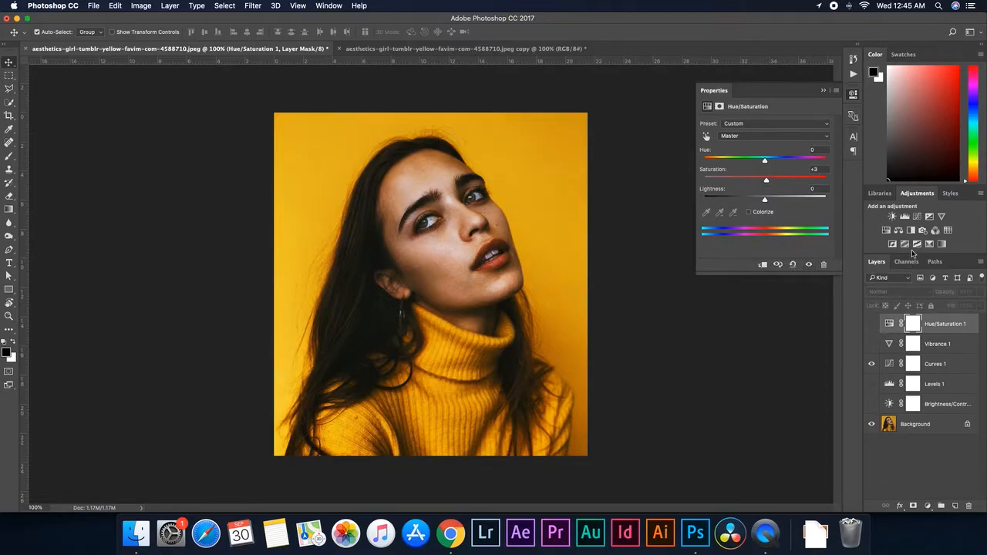
{"action": "left_click", "coordinate": [823, 90]}
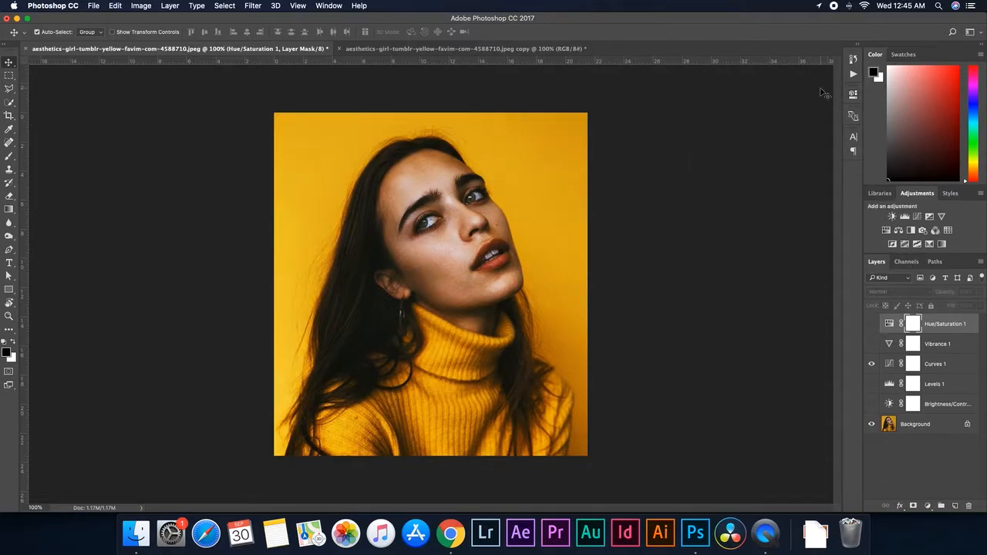
Step: Add a Color Balance adjustment layer with midtones at Cyan-Red -18, Magenta-Green +6 and Yellow-Blue +18, and hide the layer
{"action": "left_click", "coordinate": [899, 230]}
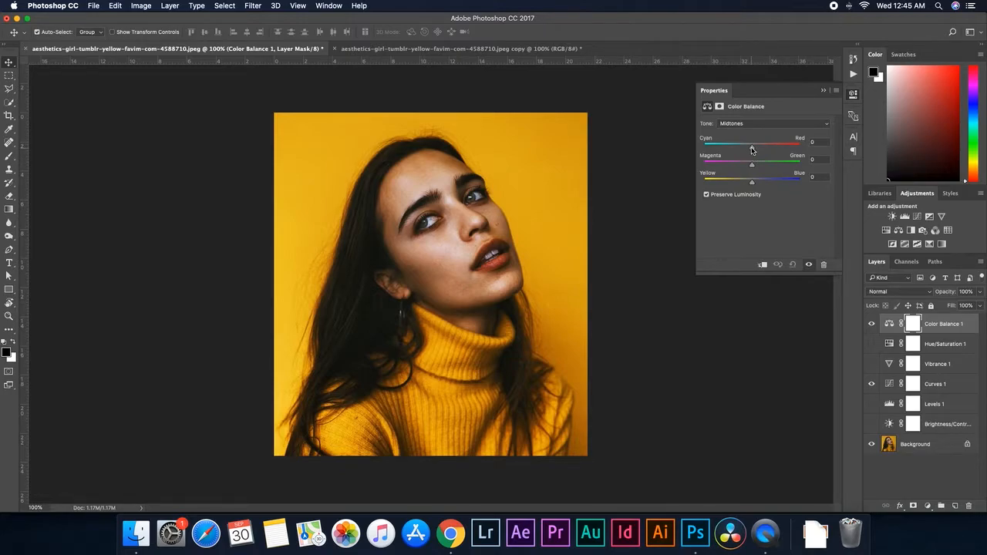
{"action": "left_click_drag", "start_coordinate": [752, 149], "coordinate": [753, 183]}
{"action": "left_click_drag", "start_coordinate": [758, 148], "coordinate": [760, 184]}
{"action": "left_click", "coordinate": [872, 325]}
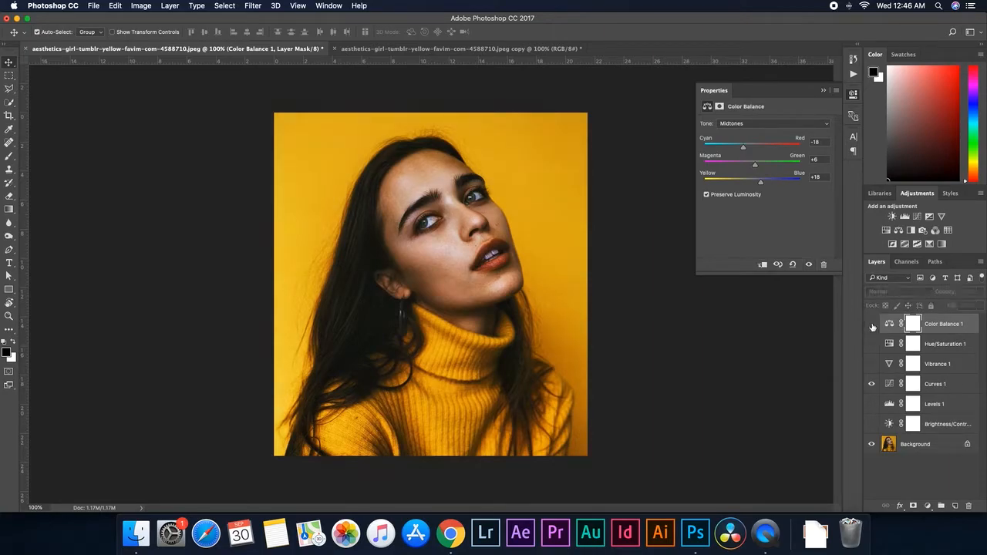
Step: Add a Selective Color adjustment layer and adjust the color mix of the Reds
{"action": "left_click", "coordinate": [929, 244]}
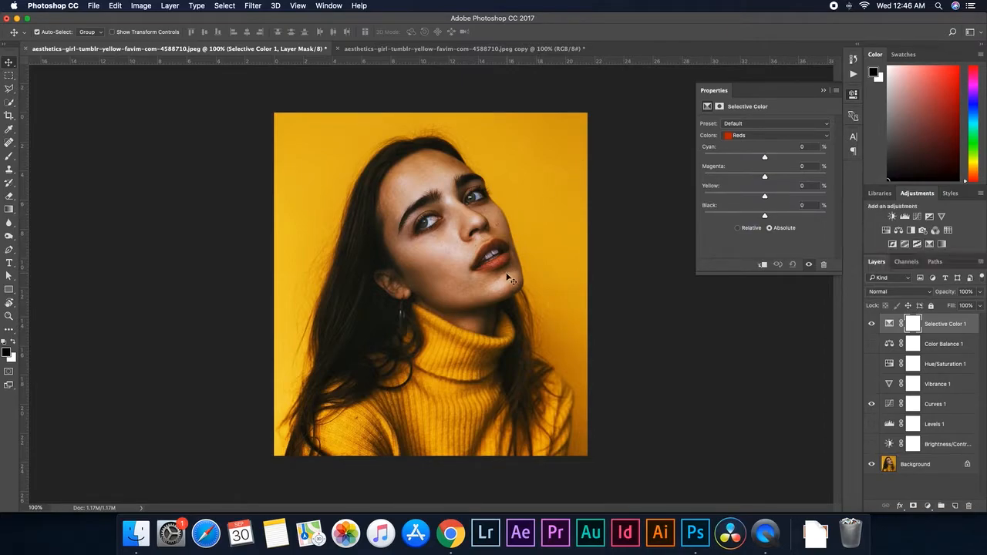
{"action": "left_click", "coordinate": [745, 139]}
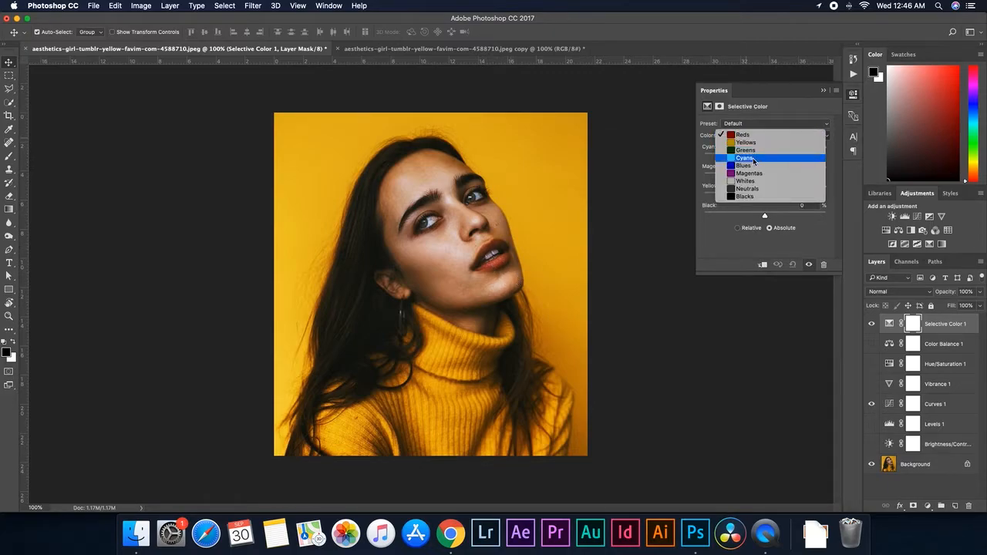
{"action": "left_click", "coordinate": [728, 235]}
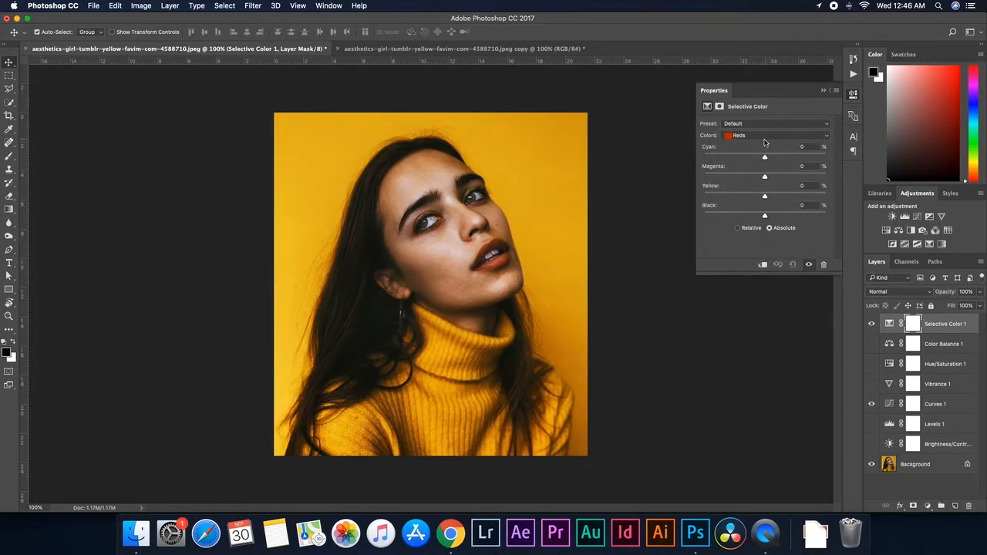
{"action": "left_click_drag", "start_coordinate": [766, 160], "coordinate": [764, 192]}
Step: Set the Selective Color layer's Yellows to Cyan +100%, Magenta -29%, Yellow -36% and Black +6%
{"action": "left_click", "coordinate": [820, 137]}
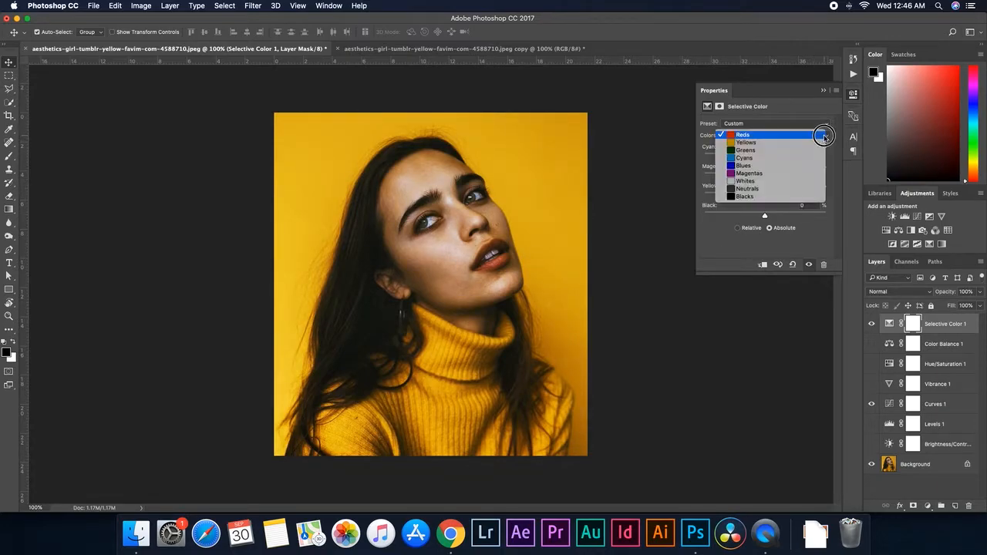
{"action": "left_click", "coordinate": [768, 145]}
{"action": "left_click", "coordinate": [764, 158]}
{"action": "left_click_drag", "start_coordinate": [765, 158], "coordinate": [829, 160]}
{"action": "left_click_drag", "start_coordinate": [764, 177], "coordinate": [769, 215]}
{"action": "left_click_drag", "start_coordinate": [743, 177], "coordinate": [747, 177]}
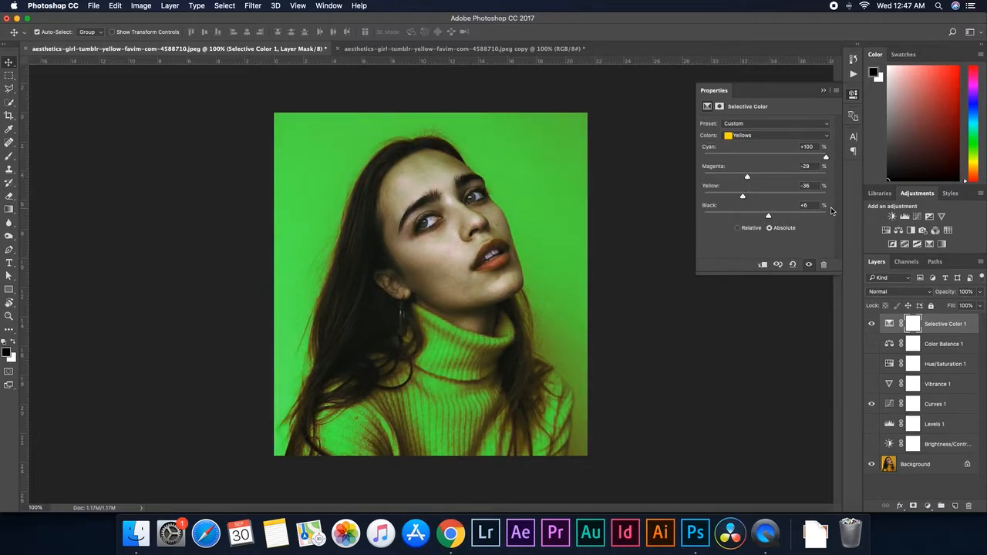
Step: Reduce the Cyan amount in the Yellows for a yellow-green tint and hide the Selective Color layer
{"action": "left_click_drag", "start_coordinate": [825, 158], "coordinate": [777, 148]}
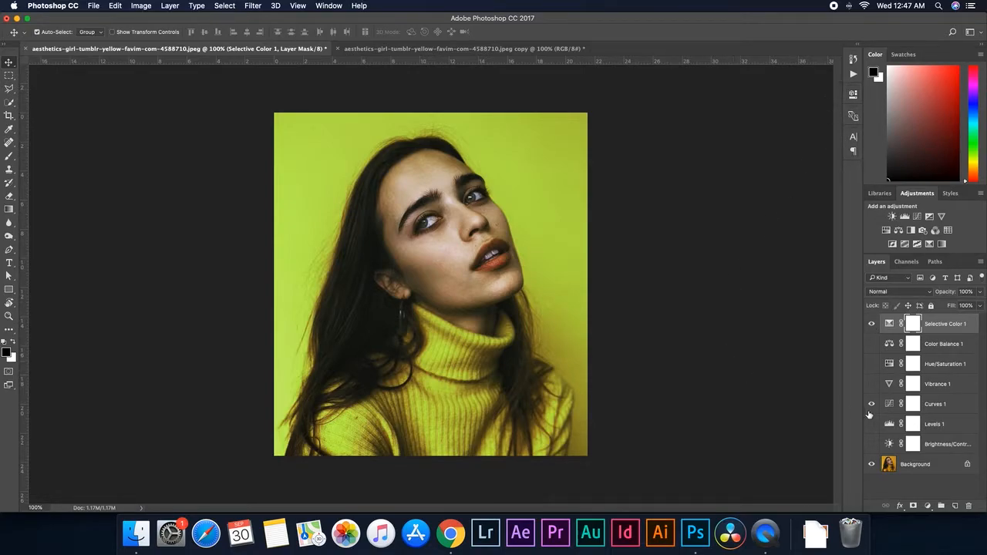
{"action": "left_click", "coordinate": [872, 324]}
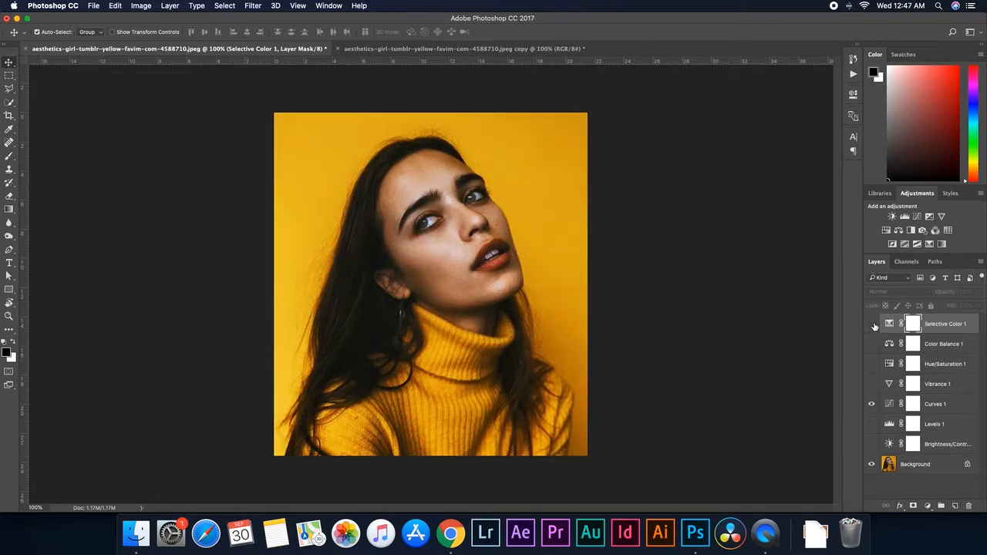
Step: Add a Gradient Map adjustment layer and reverse its gradient
{"action": "left_click", "coordinate": [942, 244]}
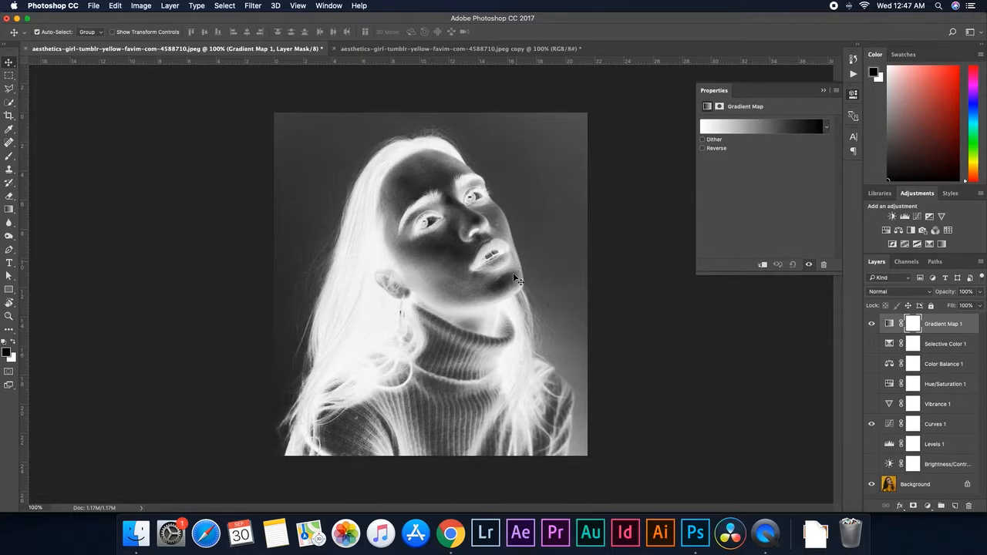
{"action": "left_click", "coordinate": [714, 151]}
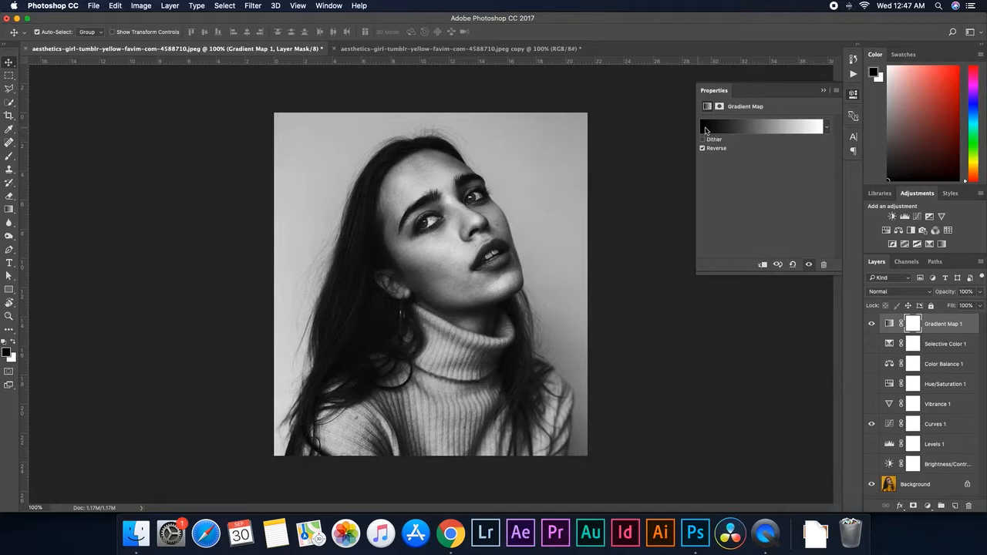
Step: Try the red-green gradient preset on the Gradient Map and check it with Reverse off and on again
{"action": "left_click", "coordinate": [827, 128]}
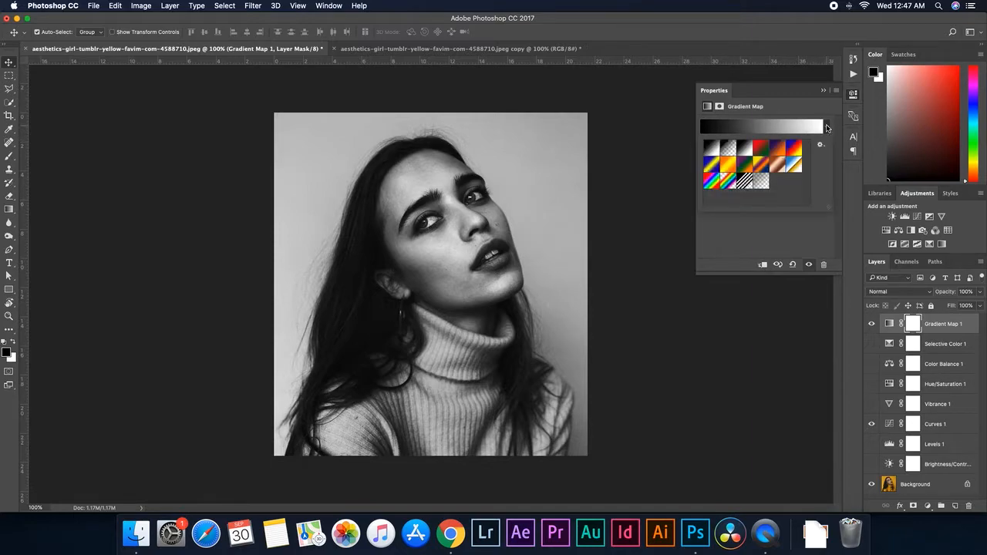
{"action": "left_click", "coordinate": [767, 154]}
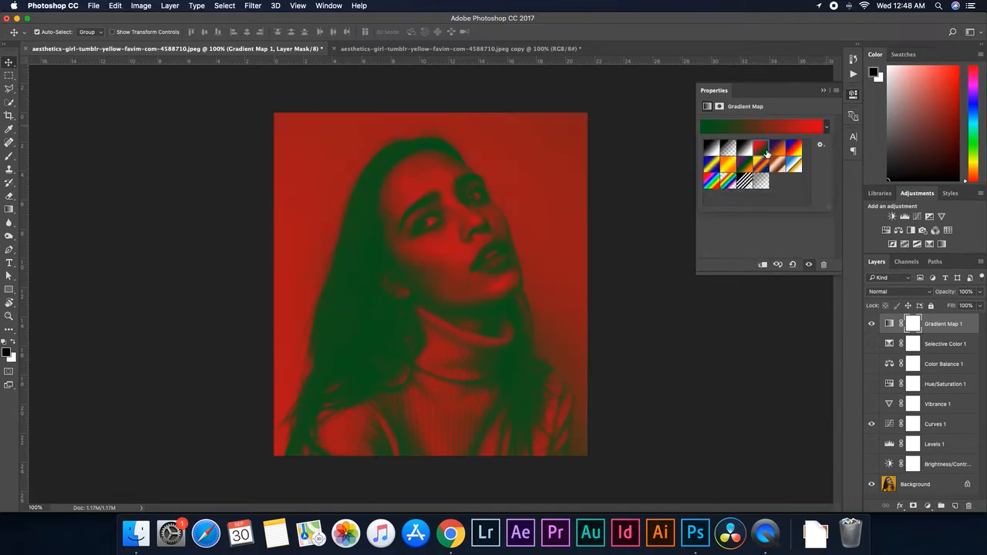
{"action": "left_click", "coordinate": [827, 128]}
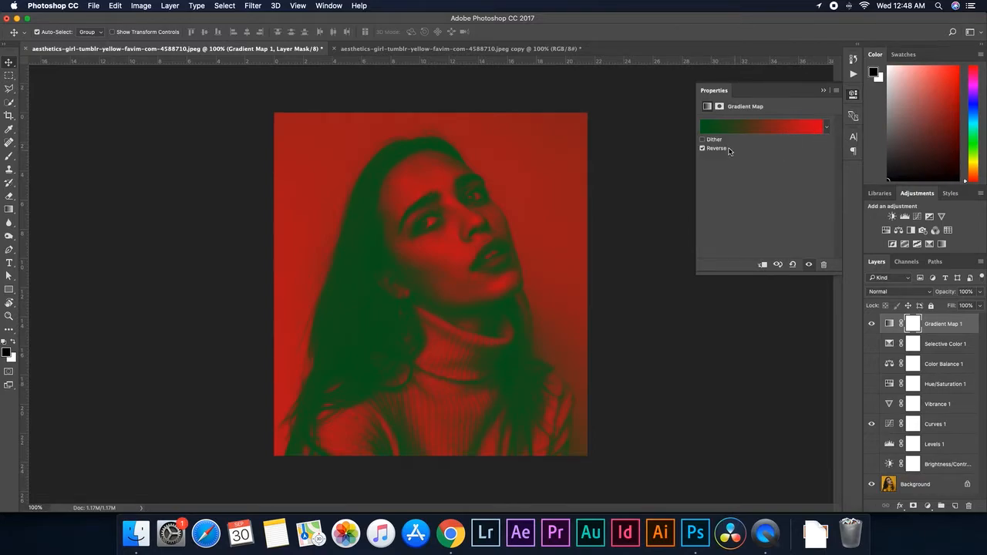
{"action": "left_click", "coordinate": [703, 148]}
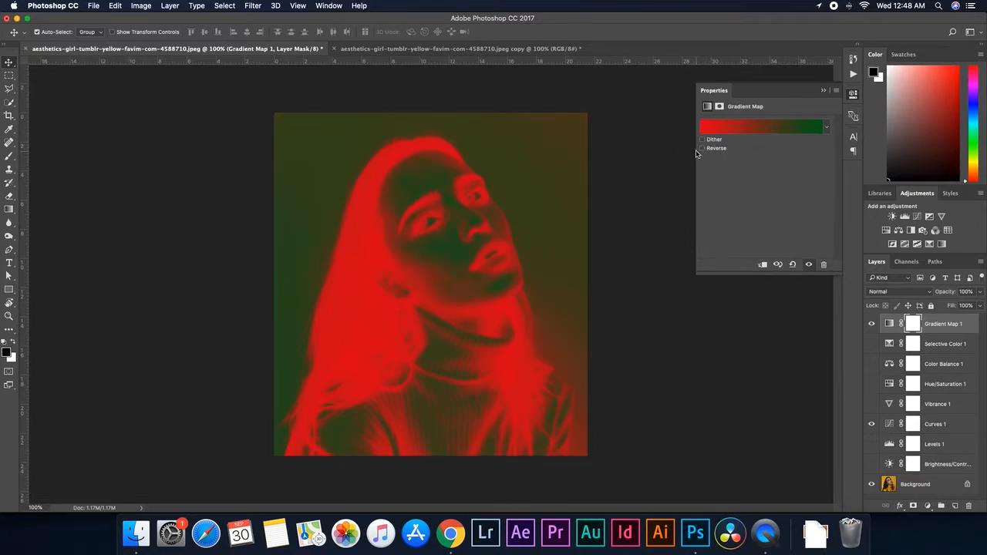
{"action": "left_click", "coordinate": [717, 148]}
Step: Apply the black-to-white gradient preset to the Gradient Map
{"action": "left_click", "coordinate": [828, 127]}
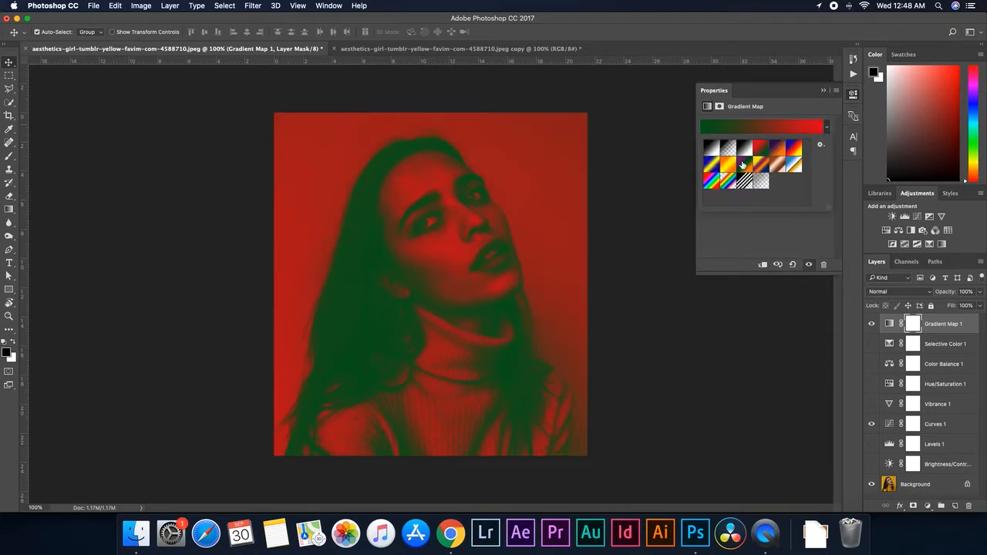
{"action": "left_click", "coordinate": [743, 149]}
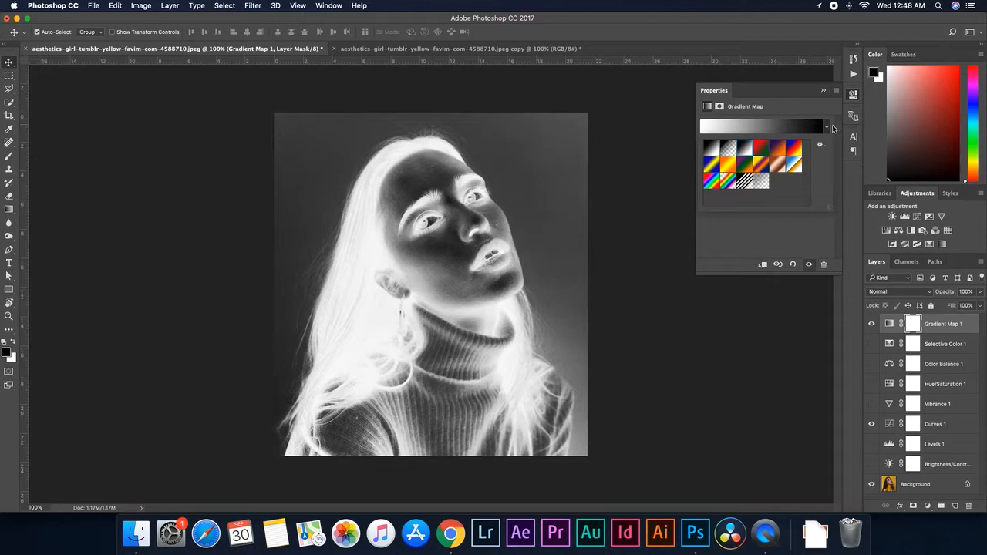
Step: Turn off Reverse on the Gradient Map for a regular black-and-white look and hide the Gradient Map layer
{"action": "left_click", "coordinate": [829, 127]}
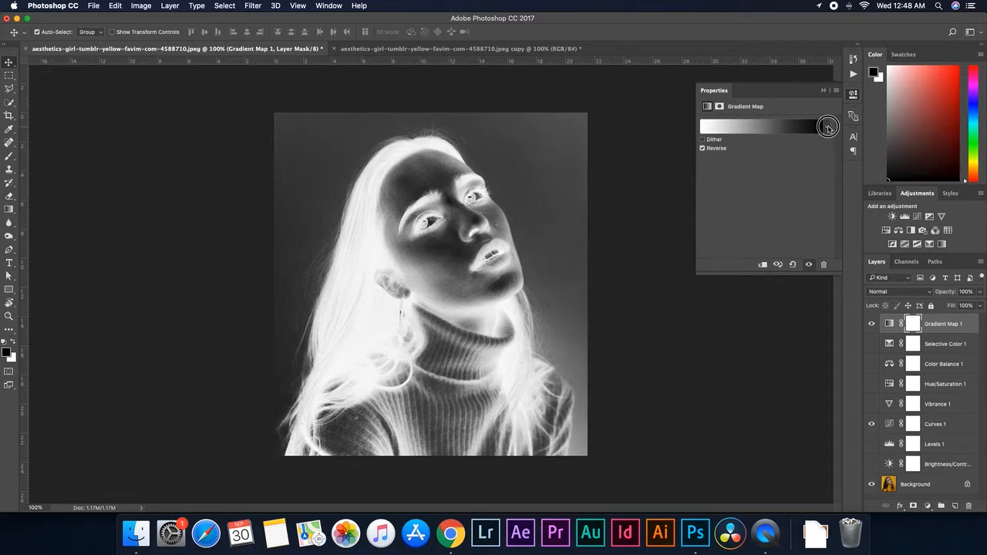
{"action": "left_click", "coordinate": [703, 148]}
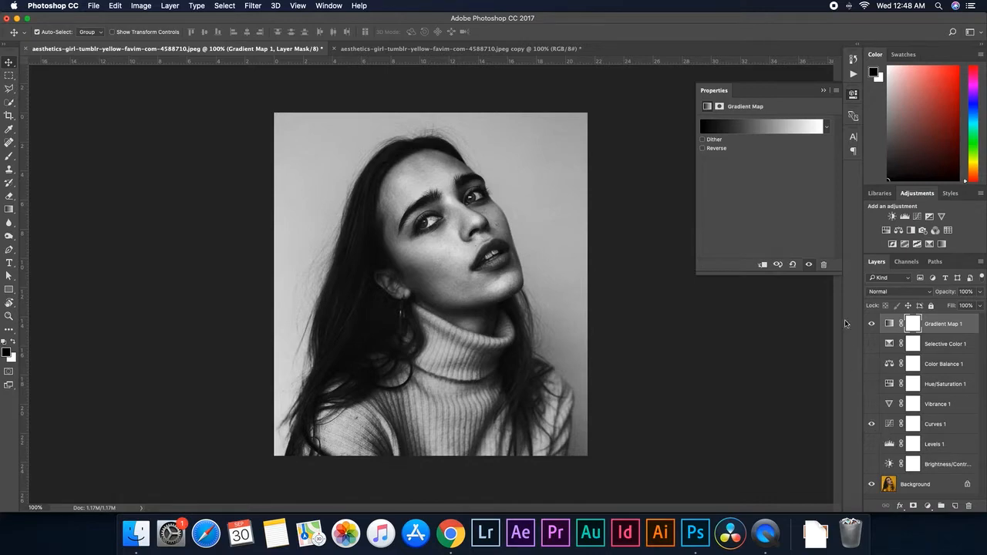
{"action": "left_click", "coordinate": [834, 86]}
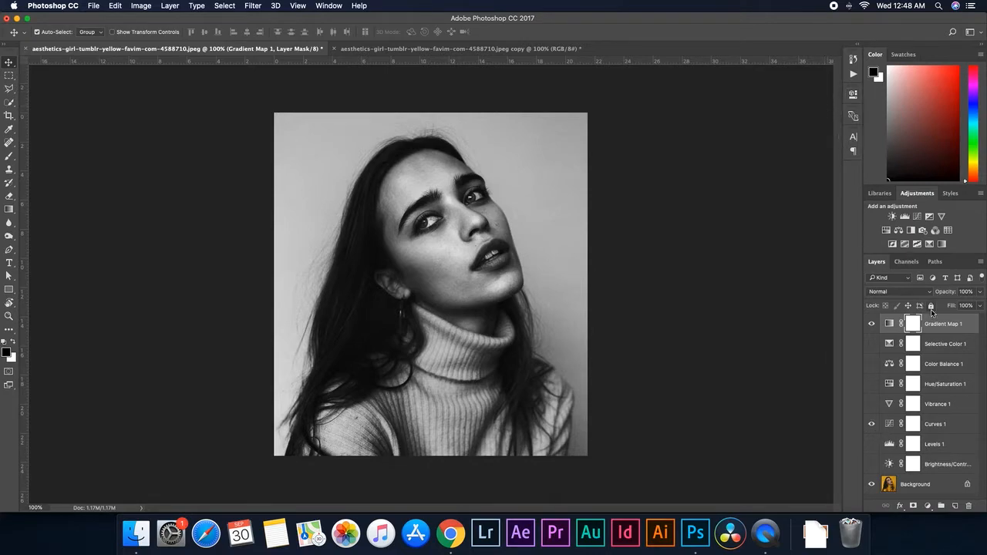
{"action": "left_click", "coordinate": [872, 325]}
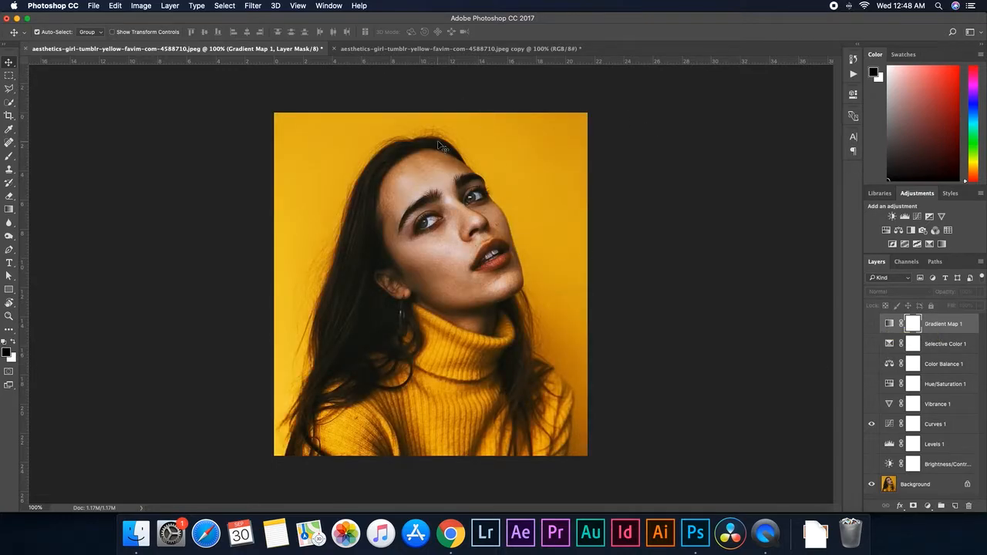
Step: Select the Background layer and open it in the Camera Raw Filter
{"action": "left_click", "coordinate": [253, 6]}
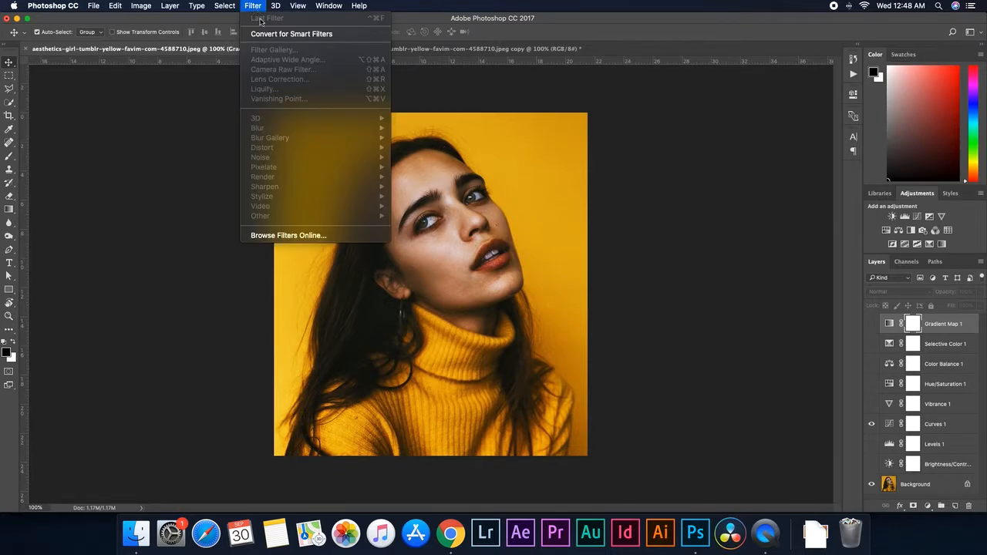
{"action": "left_click", "coordinate": [689, 275]}
{"action": "left_click", "coordinate": [927, 486]}
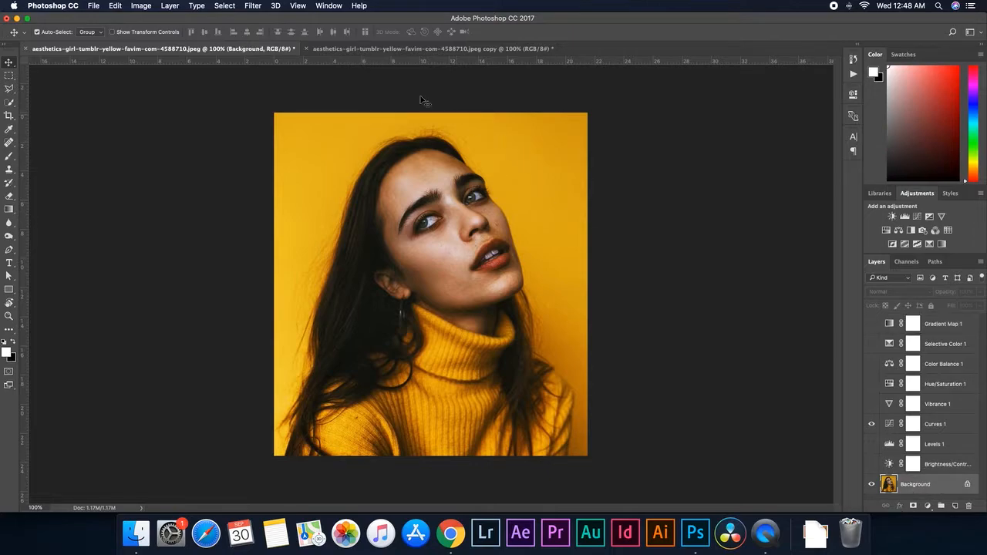
{"action": "left_click", "coordinate": [252, 7]}
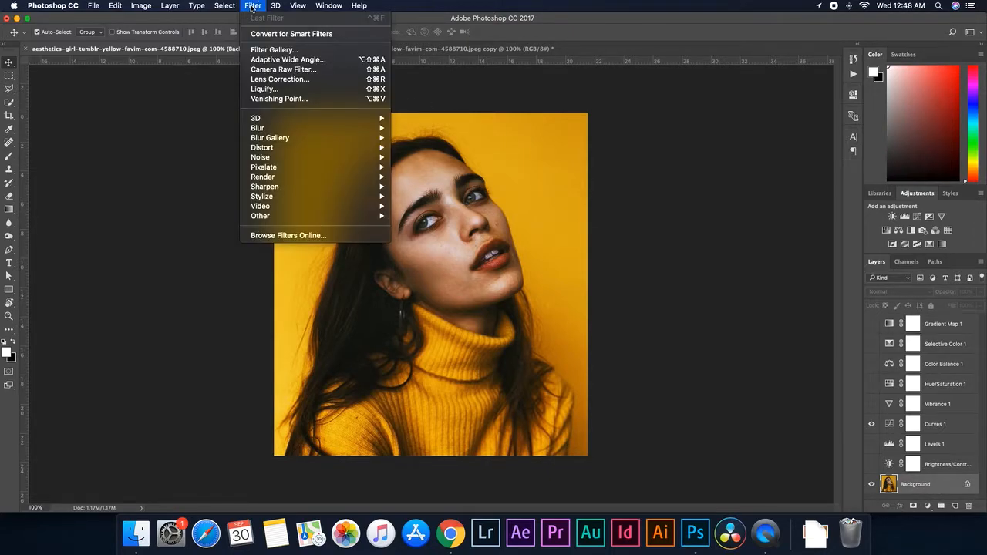
{"action": "left_click", "coordinate": [280, 74]}
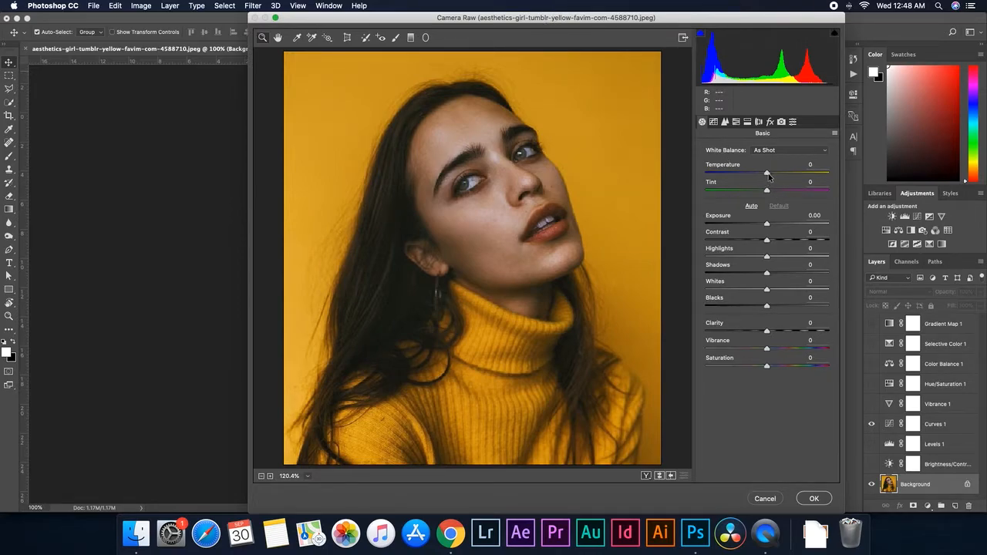
Step: Set Temperature +7, Tint -3, Exposure +0.35, Contrast +15, Highlights -28, Shadows -19, Whites +7, Blacks -19, Vibrance +3 and Saturation -13 in the Basic adjustments
{"action": "mouse_move", "coordinate": [768, 175]}
{"action": "left_mouse_down"}
{"action": "mouse_move", "coordinate": [781, 174]}
{"action": "mouse_move", "coordinate": [734, 173]}
{"action": "mouse_move", "coordinate": [799, 173]}
{"action": "mouse_move", "coordinate": [770, 174]}
{"action": "mouse_move", "coordinate": [767, 191]}
{"action": "mouse_move", "coordinate": [755, 190]}
{"action": "mouse_move", "coordinate": [776, 190]}
{"action": "mouse_move", "coordinate": [765, 190]}
{"action": "left_mouse_up"}
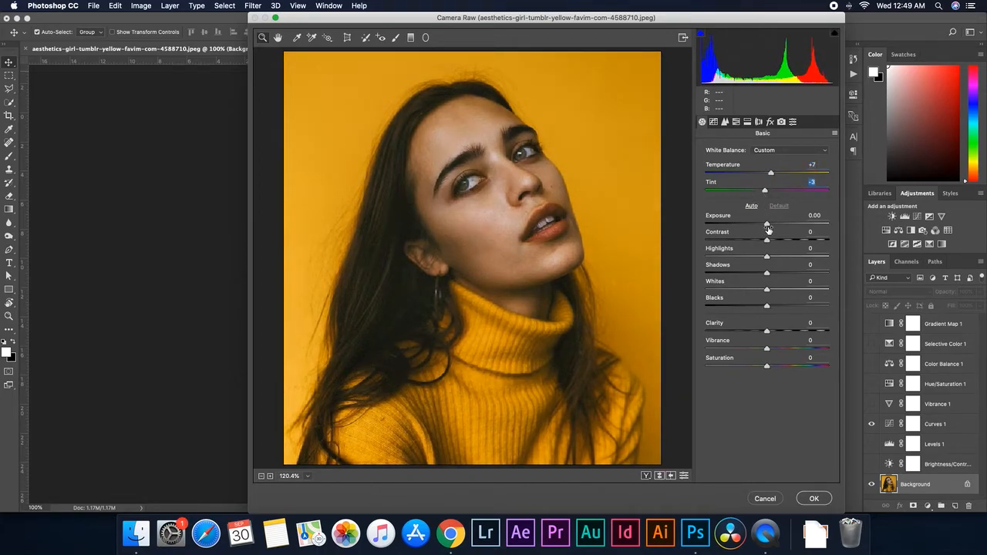
{"action": "left_click_drag", "start_coordinate": [767, 224], "coordinate": [755, 307]}
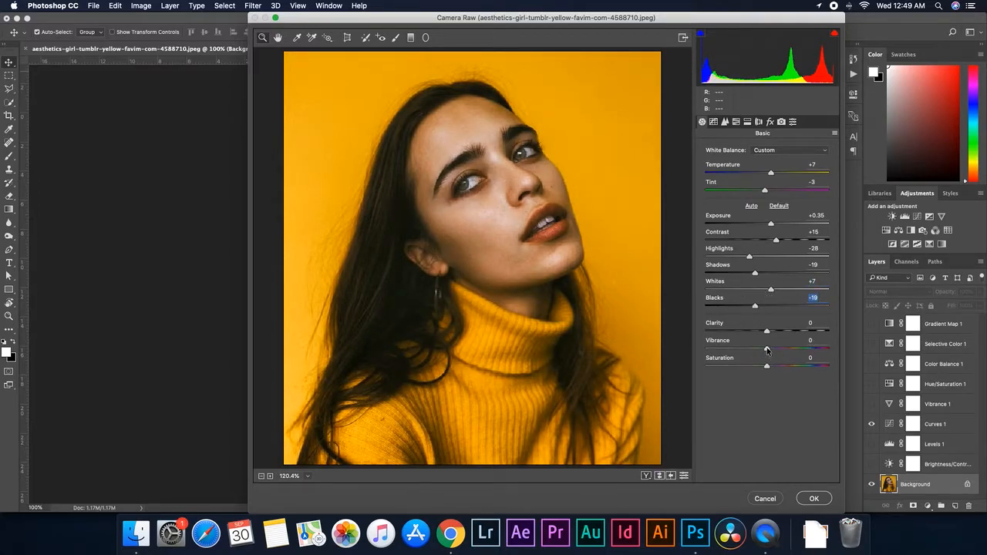
{"action": "mouse_move", "coordinate": [766, 351]}
{"action": "left_mouse_down"}
{"action": "mouse_move", "coordinate": [784, 346]}
{"action": "mouse_move", "coordinate": [752, 353]}
{"action": "mouse_move", "coordinate": [768, 348]}
{"action": "mouse_move", "coordinate": [759, 367]}
{"action": "left_mouse_up"}
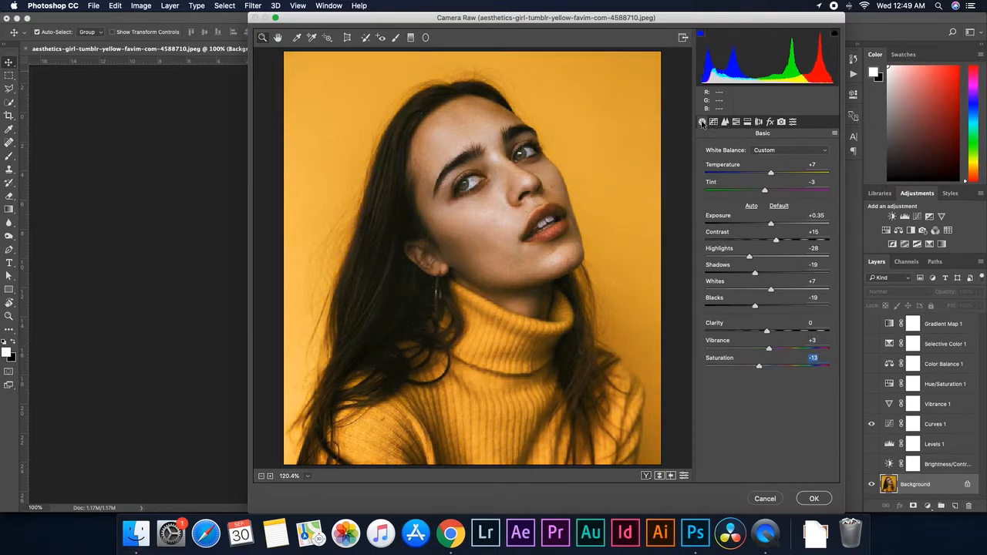
Step: Smooth the skin with Luminance noise reduction 36, add a little sharpening Amount, and apply the Camera Raw Filter
{"action": "left_click", "coordinate": [713, 122]}
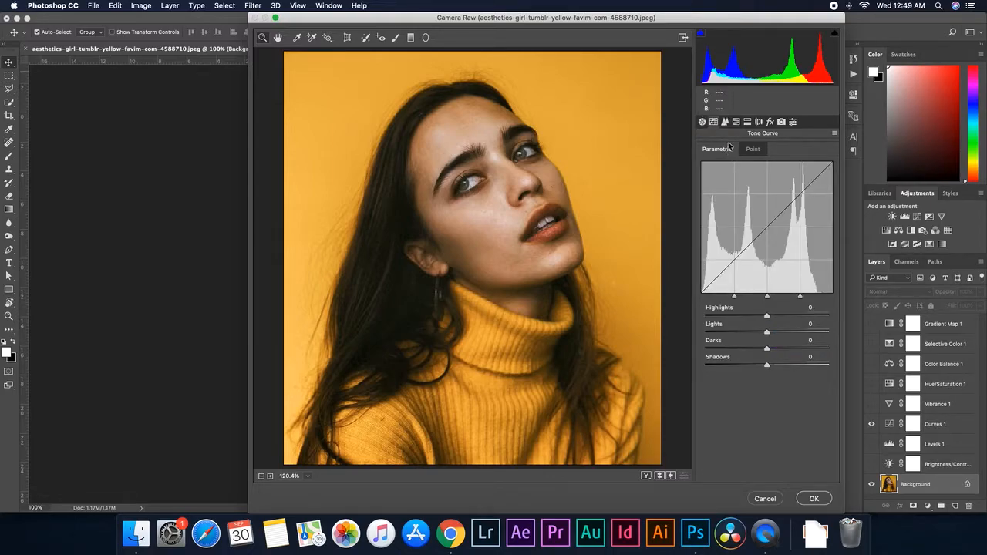
{"action": "left_click", "coordinate": [725, 123]}
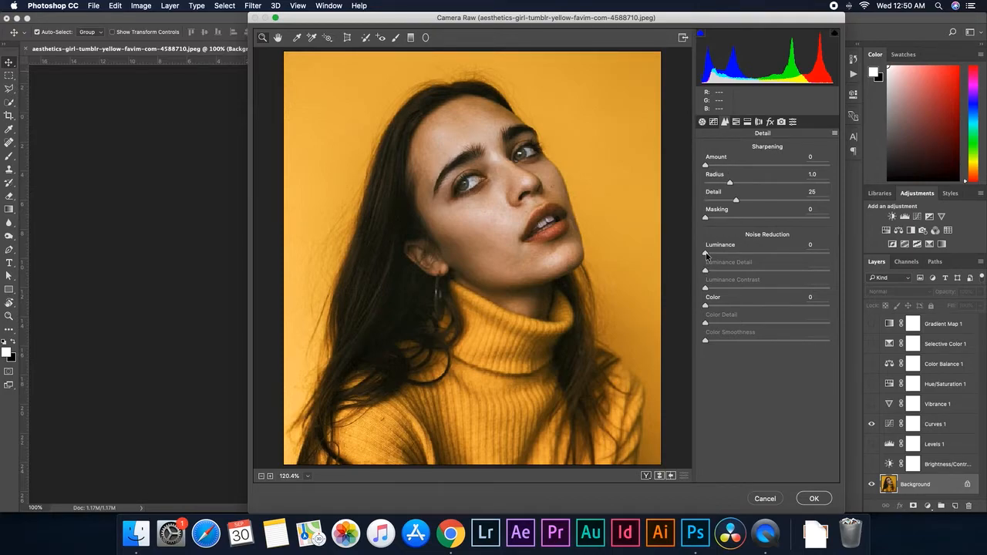
{"action": "mouse_move", "coordinate": [706, 254]}
{"action": "left_mouse_down"}
{"action": "mouse_move", "coordinate": [752, 255]}
{"action": "mouse_move", "coordinate": [693, 255]}
{"action": "left_mouse_up"}
{"action": "left_click", "coordinate": [475, 209]}
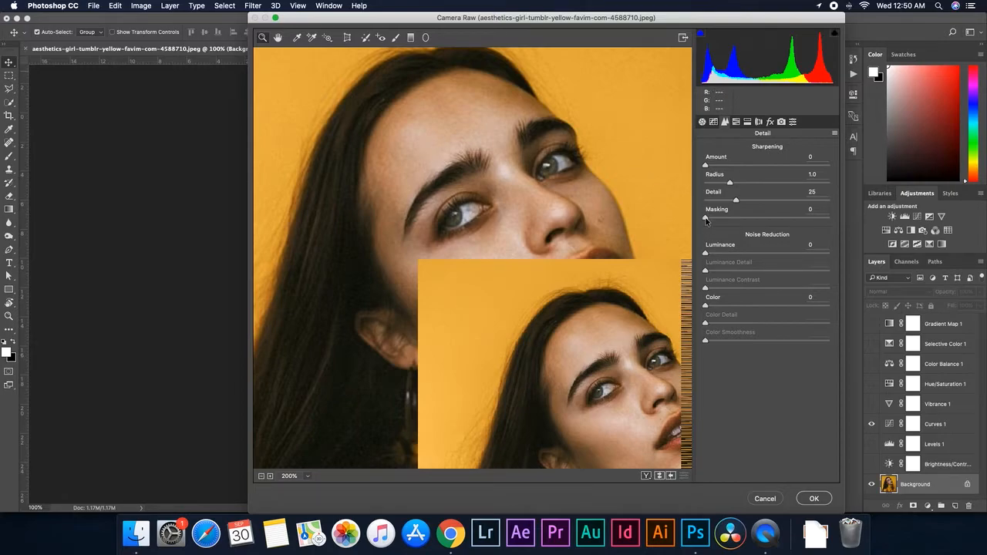
{"action": "left_click_drag", "start_coordinate": [706, 254], "coordinate": [750, 255]}
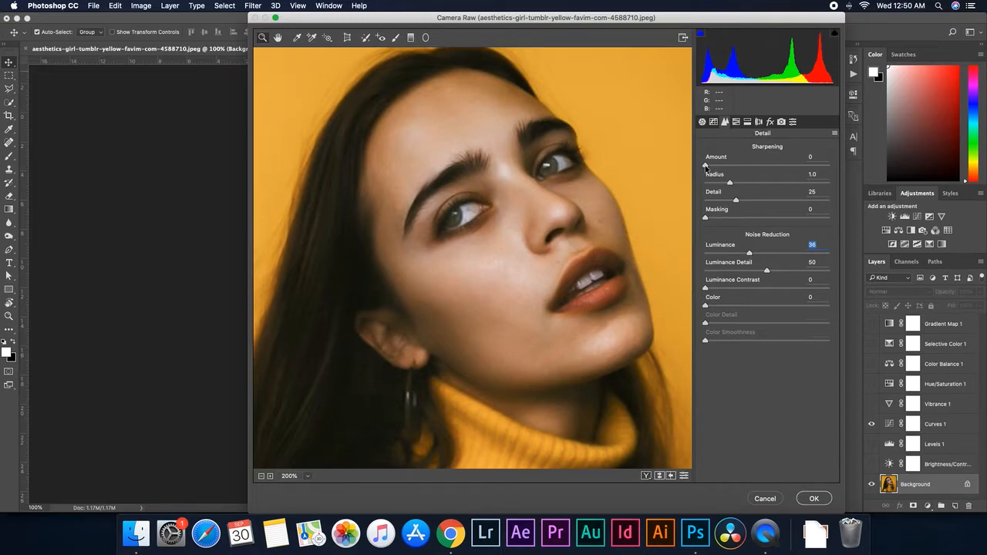
{"action": "mouse_move", "coordinate": [706, 166]}
{"action": "left_mouse_down"}
{"action": "mouse_move", "coordinate": [731, 169]}
{"action": "mouse_move", "coordinate": [719, 168]}
{"action": "left_mouse_up"}
{"action": "left_click", "coordinate": [720, 167]}
{"action": "left_click", "coordinate": [814, 499]}
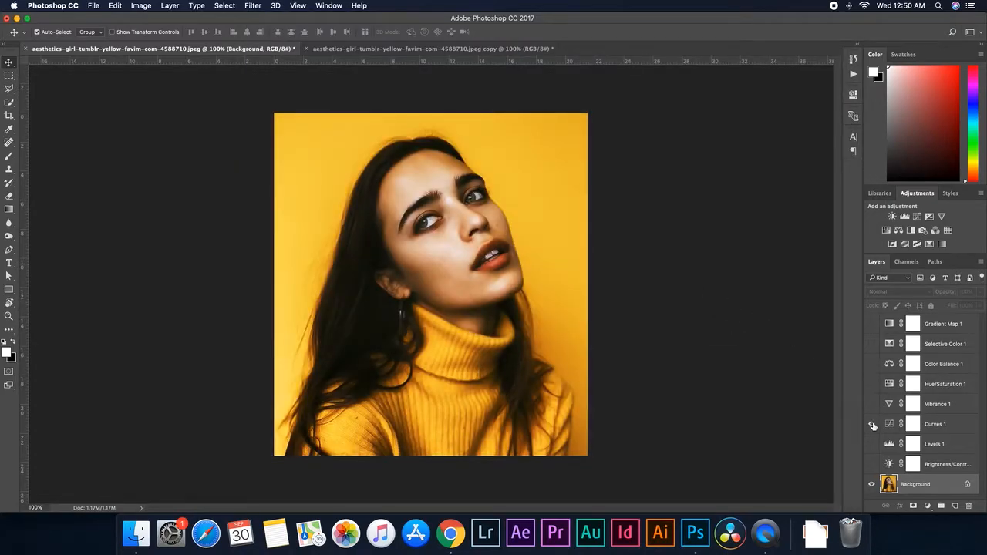
Step: Hide the Curves layer and compare the portrait with and without the Camera Raw edit, leaving the edit applied
{"action": "left_click", "coordinate": [872, 424]}
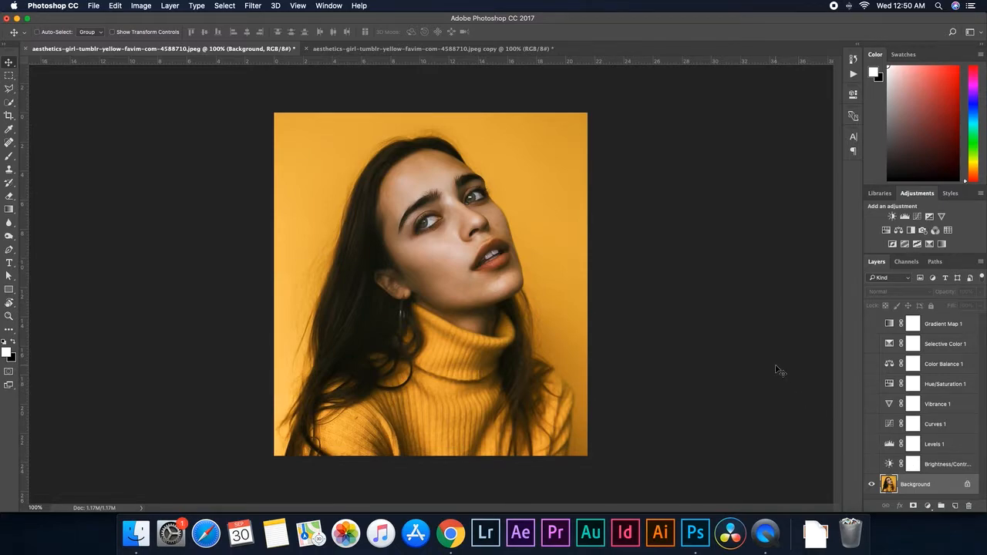
{"action": "key", "text": "super+z"}
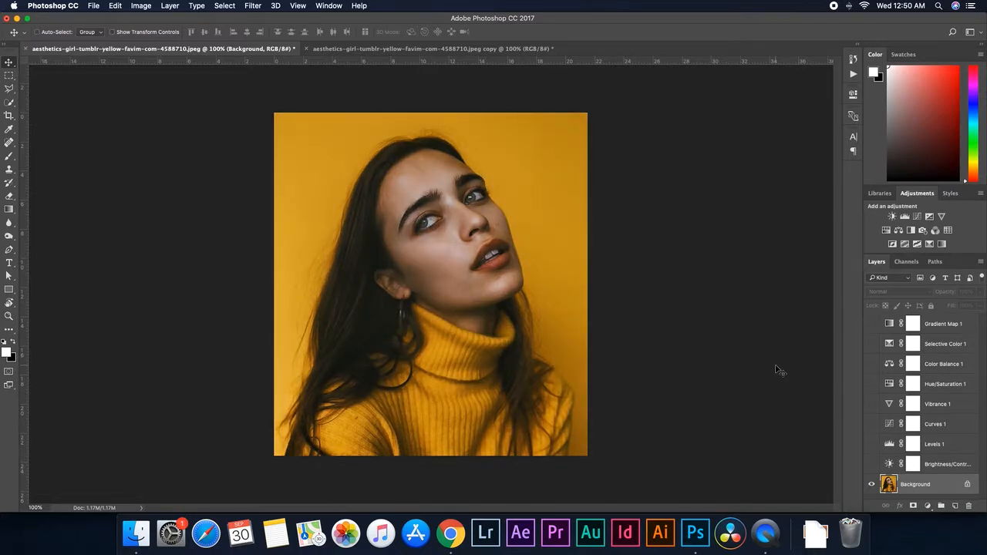
{"action": "key", "text": "super+z"}
{"action": "key", "text": "super+z"}
{"action": "key", "text": "super+z"}
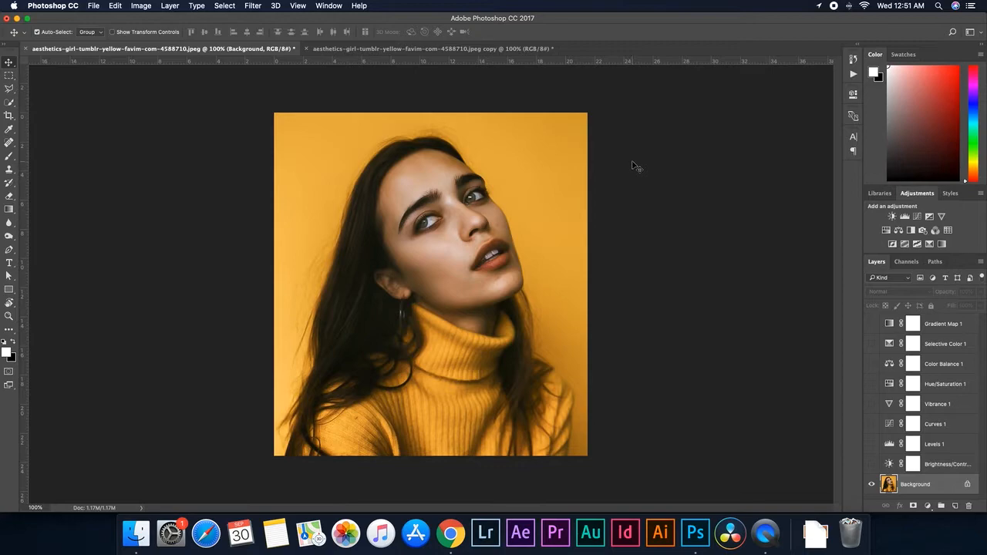
Step: Duplicate the portrait's Background layer and bring the copy into the blank white document
{"action": "left_click", "coordinate": [393, 48]}
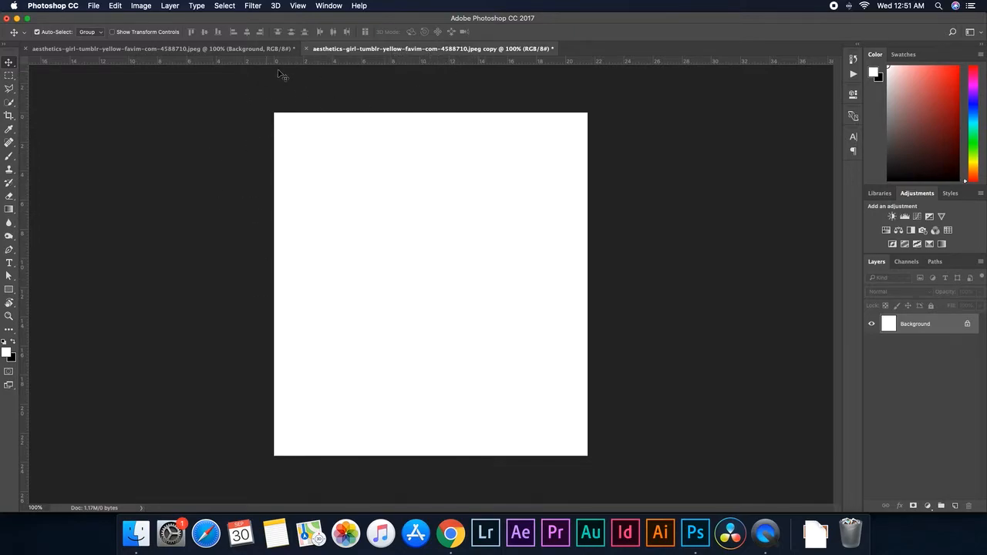
{"action": "left_click", "coordinate": [267, 49]}
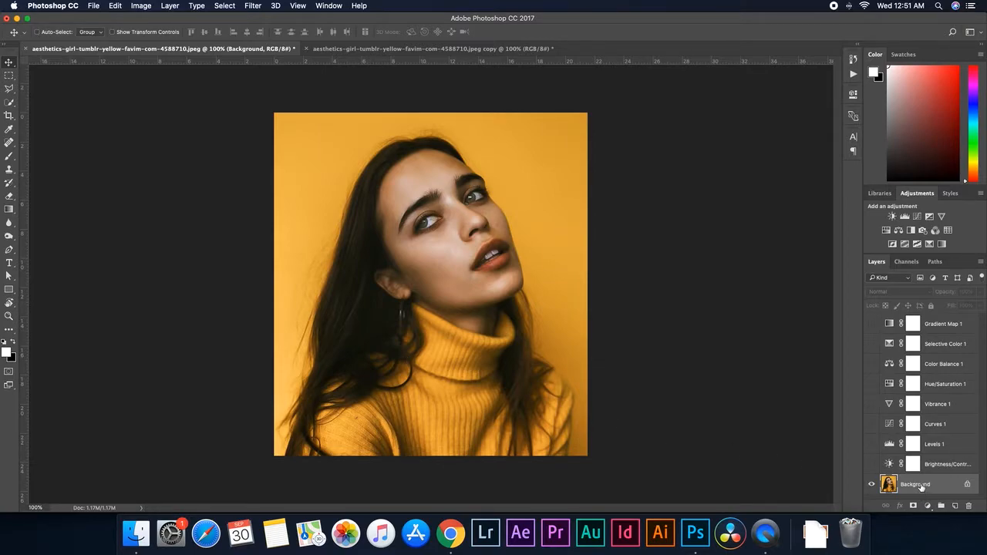
{"action": "key", "text": "super+j"}
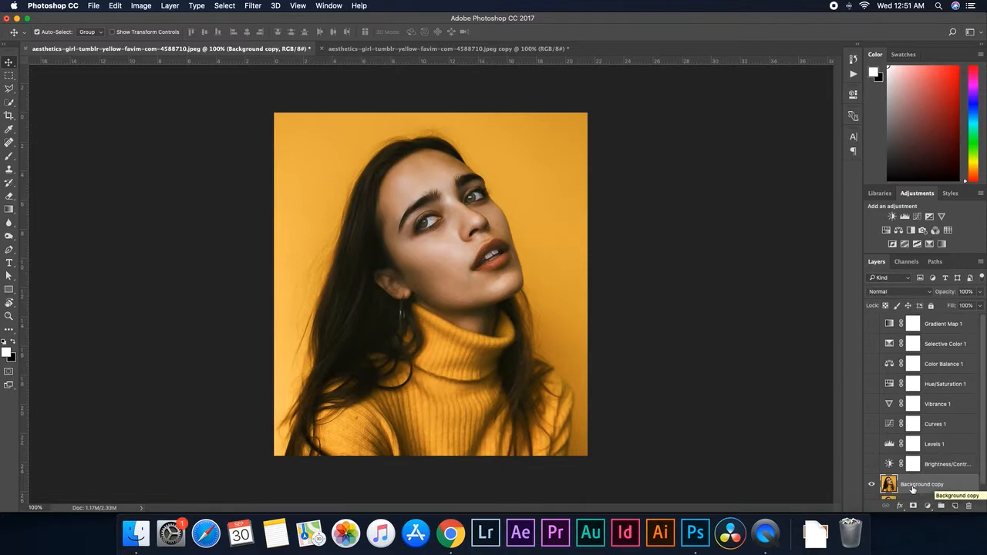
{"action": "left_click", "coordinate": [890, 484]}
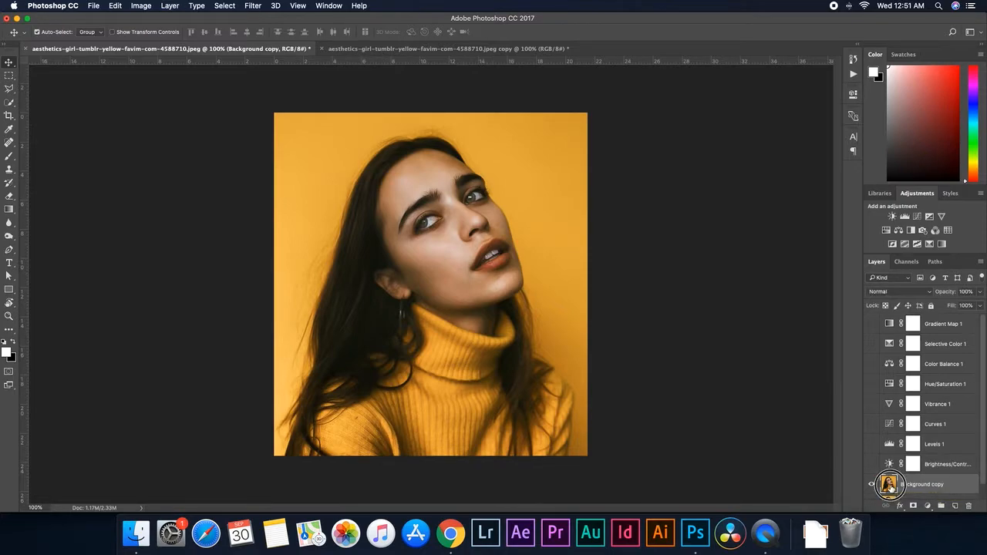
{"action": "left_click_drag", "start_coordinate": [889, 484], "coordinate": [444, 271]}
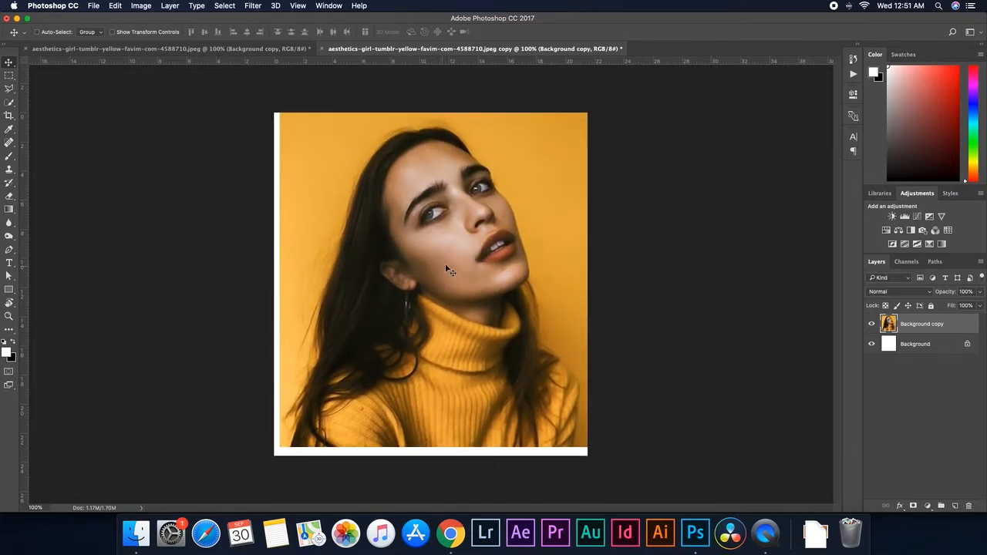
Step: Scale the photo down to about 10.87 × 11.92 cm and place it in the upper right of the canvas
{"action": "key", "text": "super+t"}
{"action": "left_click_drag", "start_coordinate": [594, 102], "coordinate": [505, 180]}
{"action": "key", "text": "Return"}
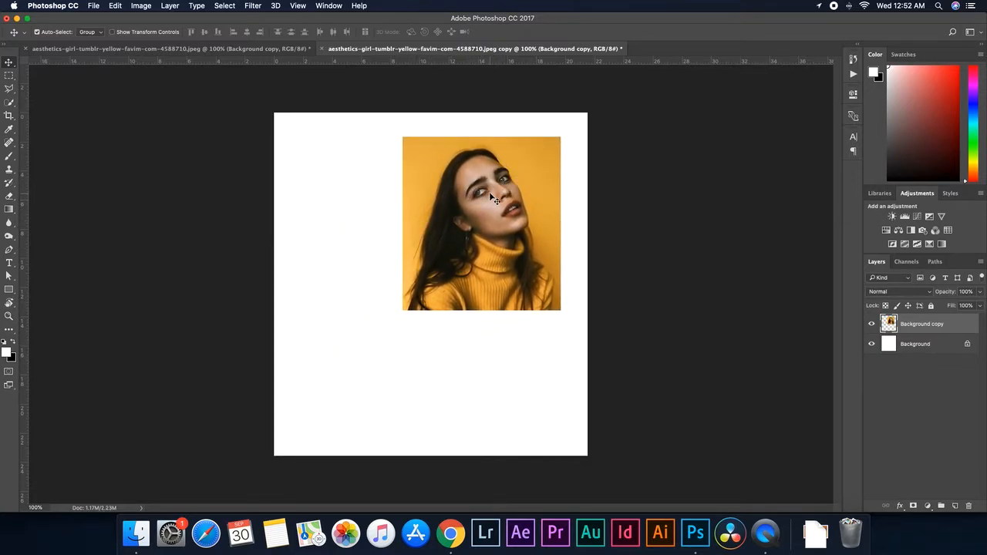
{"action": "mouse_move", "coordinate": [497, 220]}
{"action": "left_mouse_down"}
{"action": "mouse_move", "coordinate": [505, 215]}
{"action": "mouse_move", "coordinate": [497, 221]}
{"action": "left_mouse_up"}
Step: Draw a white circle about 246 px wide with the Ellipse tool, overlapping the photo's lower-left corner
{"action": "left_click", "coordinate": [9, 291]}
{"action": "left_click", "coordinate": [9, 291]}
{"action": "left_click", "coordinate": [50, 307]}
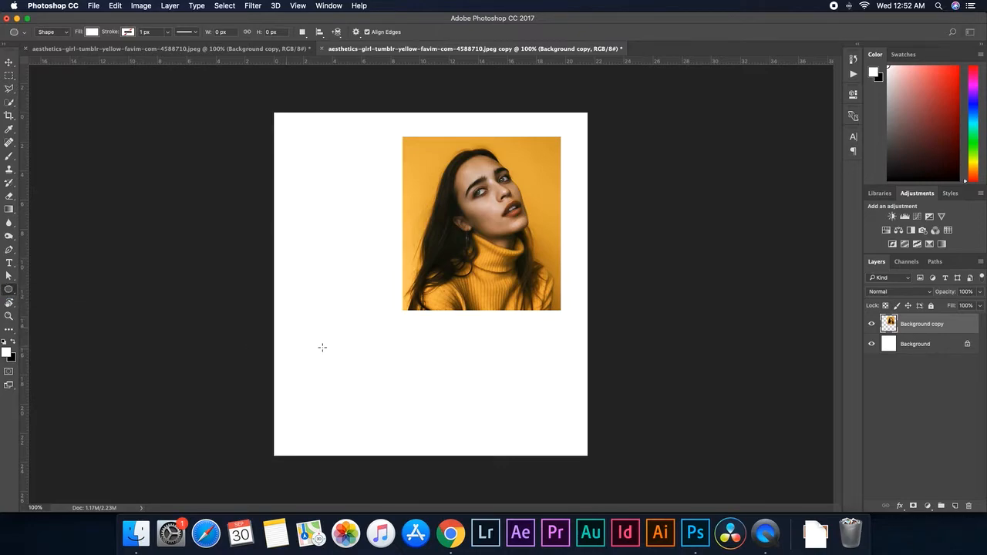
{"action": "left_click_drag", "start_coordinate": [338, 287], "coordinate": [464, 441]}
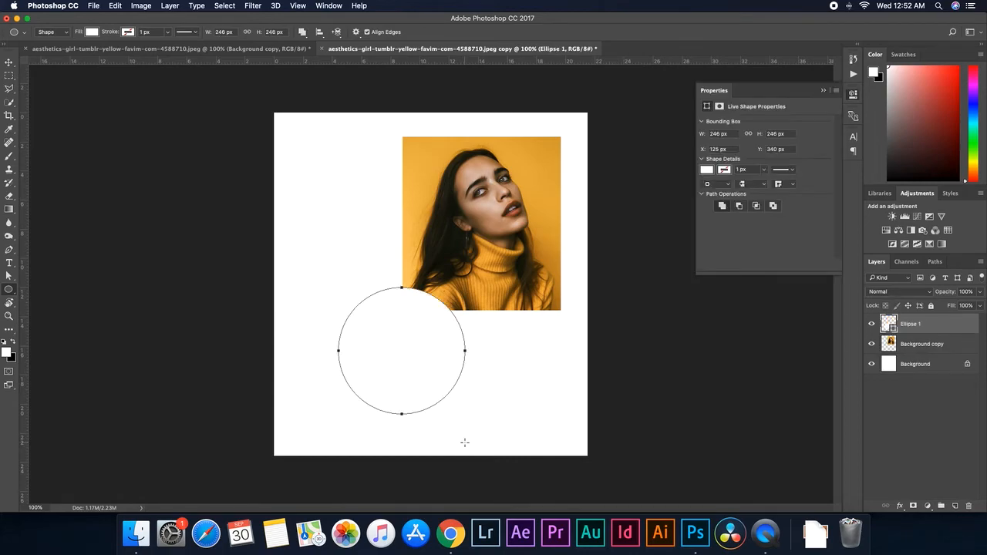
Step: Change the circle's fill colour to coral pink
{"action": "left_click", "coordinate": [8, 62]}
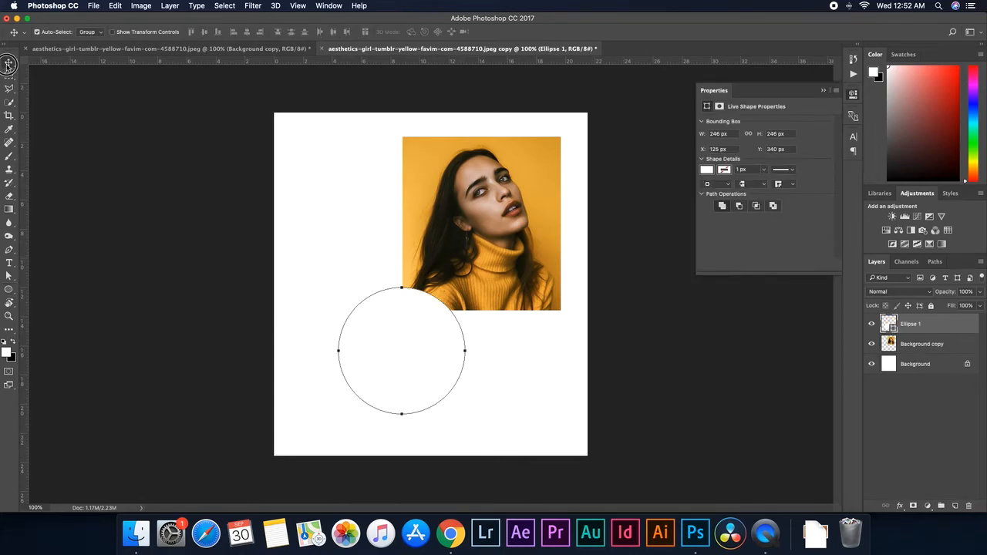
{"action": "double_click", "coordinate": [890, 324]}
{"action": "left_click_drag", "start_coordinate": [716, 255], "coordinate": [687, 244]}
{"action": "left_click", "coordinate": [869, 236]}
Step: Arrange the circle on the left of the canvas and the photo beside it, with the circle overlapping the photo's left edge
{"action": "left_click_drag", "start_coordinate": [405, 352], "coordinate": [384, 282]}
{"action": "left_click_drag", "start_coordinate": [493, 250], "coordinate": [507, 306]}
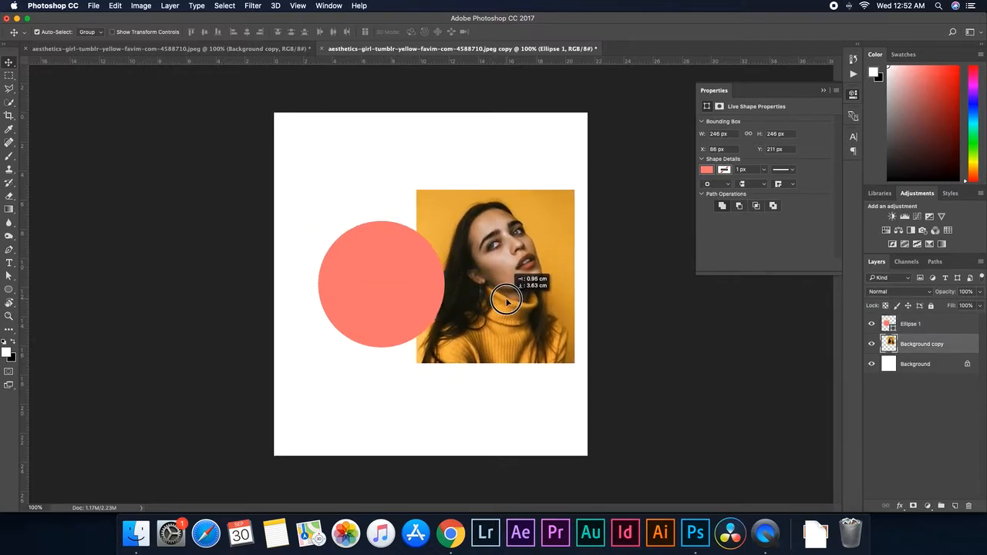
{"action": "left_click_drag", "start_coordinate": [403, 297], "coordinate": [369, 293]}
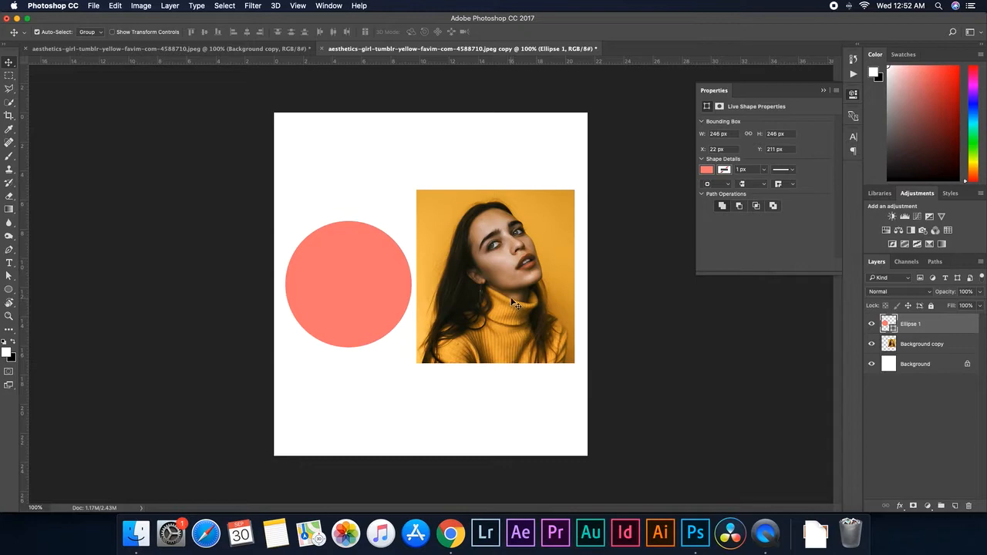
{"action": "mouse_move", "coordinate": [532, 291]}
{"action": "left_mouse_down"}
{"action": "mouse_move", "coordinate": [467, 285]}
{"action": "mouse_move", "coordinate": [521, 289]}
{"action": "left_mouse_up"}
{"action": "left_click", "coordinate": [339, 283]}
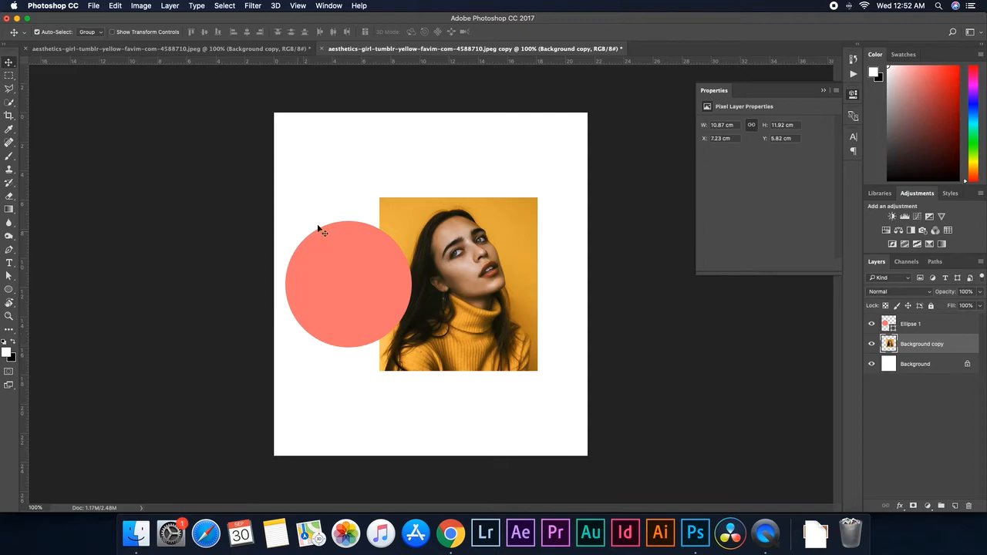
{"action": "left_click_drag", "start_coordinate": [473, 288], "coordinate": [479, 283]}
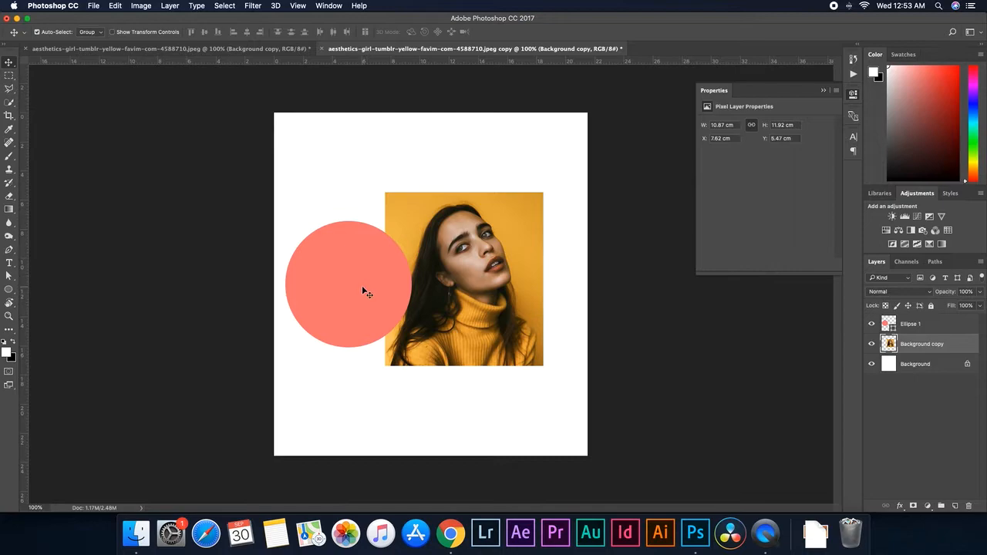
Step: Move the photo layer above the circle layer and position the photo so it completely covers the circle
{"action": "left_click_drag", "start_coordinate": [926, 347], "coordinate": [925, 316]}
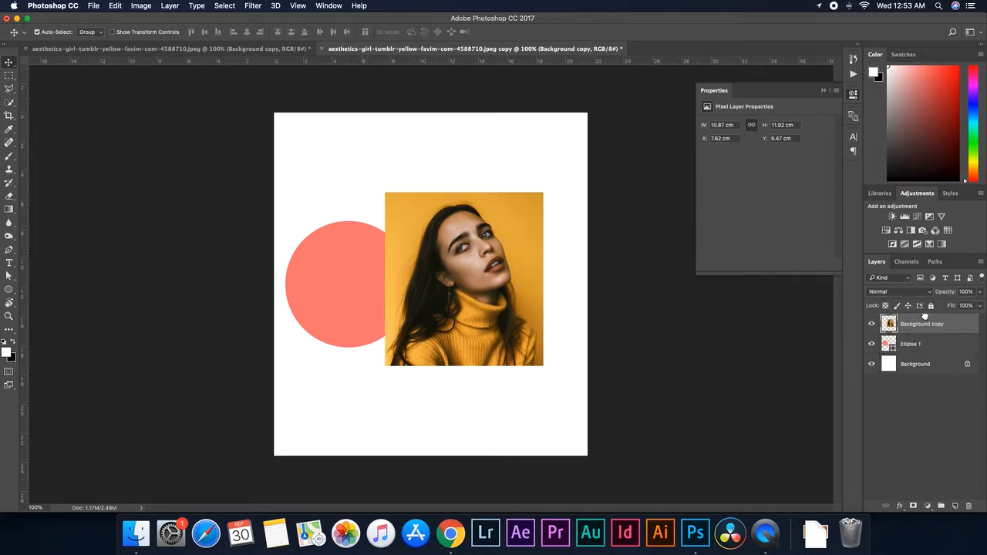
{"action": "left_click_drag", "start_coordinate": [503, 311], "coordinate": [527, 302]}
{"action": "left_click_drag", "start_coordinate": [309, 285], "coordinate": [351, 284]}
{"action": "left_click_drag", "start_coordinate": [471, 286], "coordinate": [398, 282]}
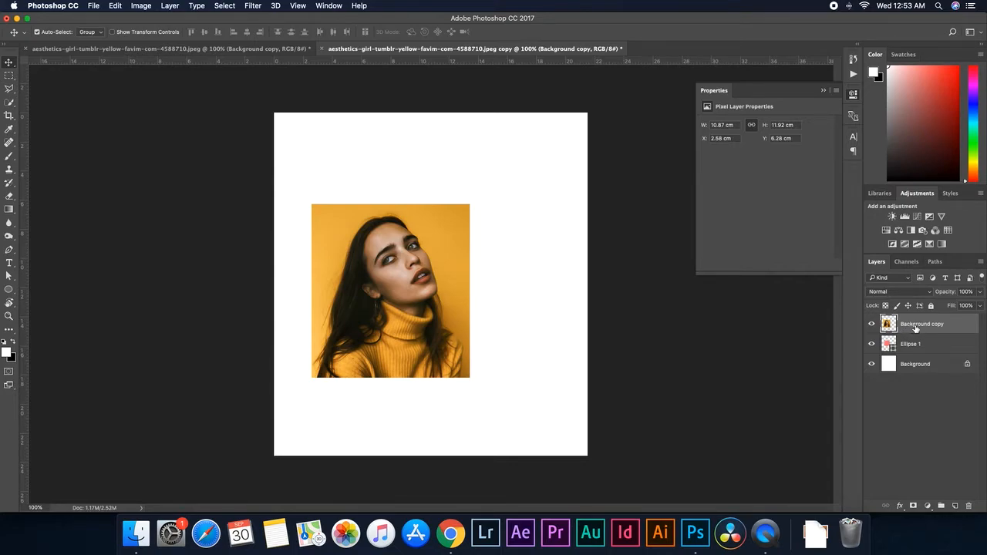
Step: Clip the photo layer to the circle and scale the photo down to about 9.14 × 10.02 cm, centring the face inside it
{"action": "right_click", "coordinate": [922, 326]}
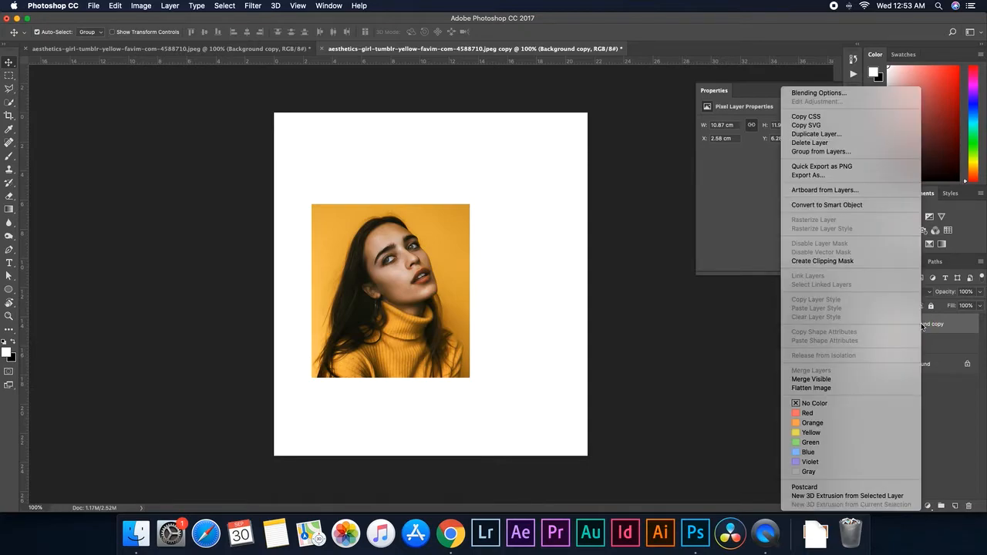
{"action": "left_click", "coordinate": [822, 261]}
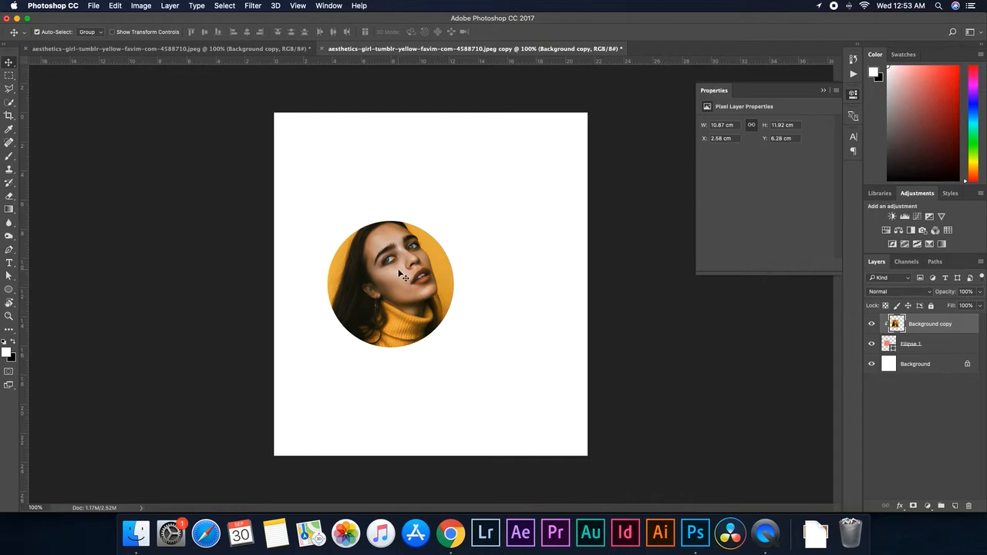
{"action": "mouse_move", "coordinate": [400, 267]}
{"action": "left_mouse_down"}
{"action": "mouse_move", "coordinate": [393, 337]}
{"action": "mouse_move", "coordinate": [462, 282]}
{"action": "mouse_move", "coordinate": [403, 339]}
{"action": "mouse_move", "coordinate": [393, 282]}
{"action": "left_mouse_up"}
{"action": "key", "text": "ctrl+t"}
{"action": "left_click_drag", "start_coordinate": [472, 222], "coordinate": [457, 235]}
{"action": "left_click_drag", "start_coordinate": [418, 290], "coordinate": [421, 275]}
{"action": "key", "text": "Return"}
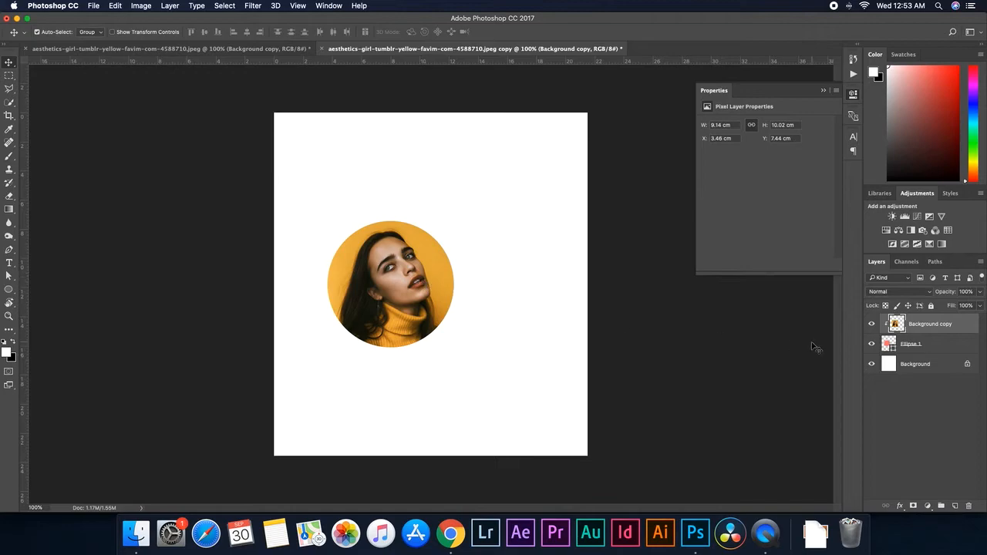
Step: Duplicate the circle layer and recolour the lower circle yellow (#e6b141), sampled from the photo's background
{"action": "left_click", "coordinate": [918, 349]}
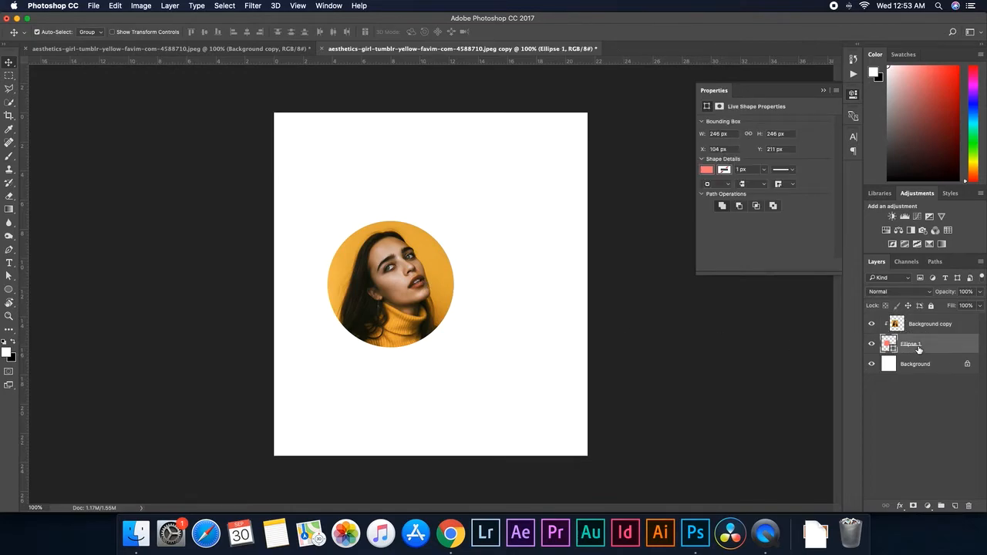
{"action": "key", "text": "super+j"}
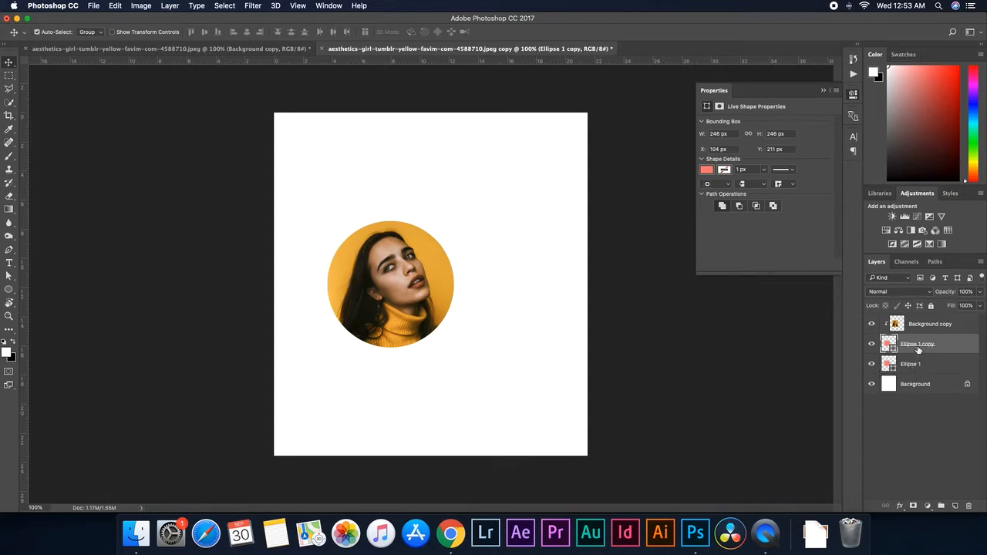
{"action": "left_click", "coordinate": [917, 367]}
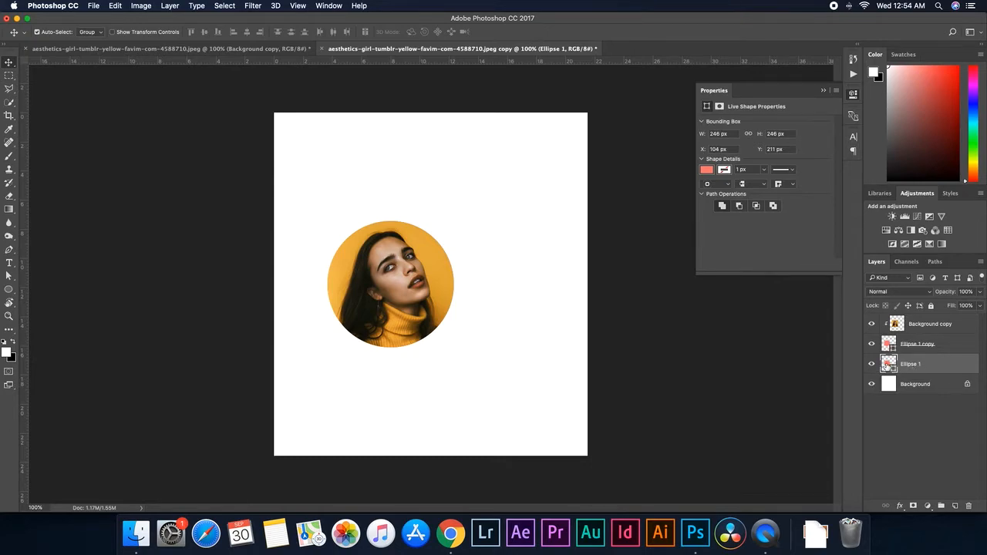
{"action": "double_click", "coordinate": [887, 367]}
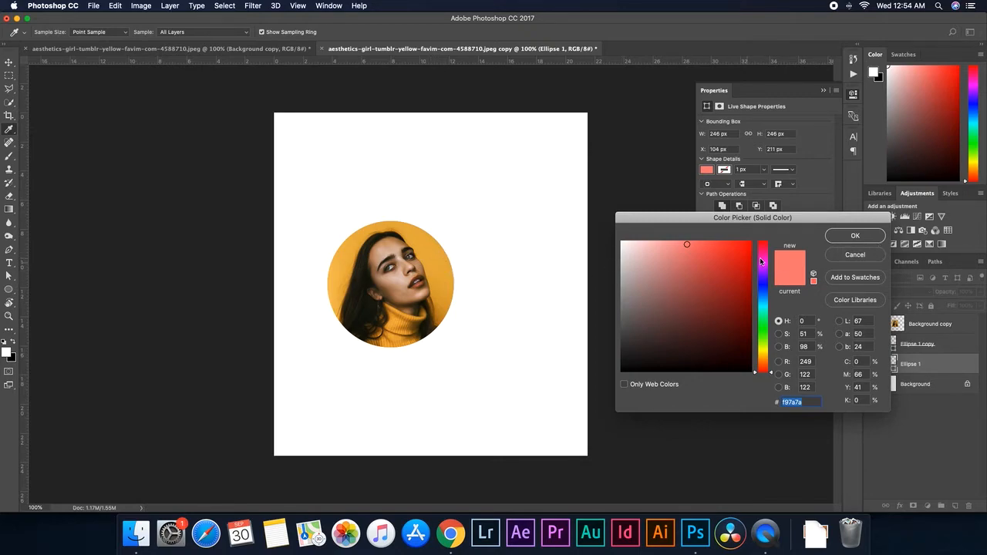
{"action": "left_click", "coordinate": [855, 239]}
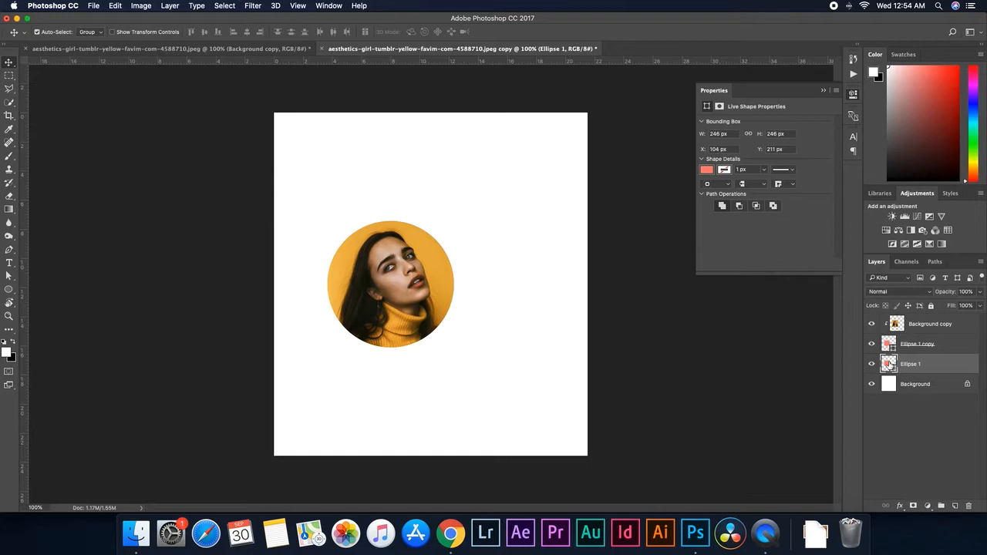
{"action": "double_click", "coordinate": [888, 364]}
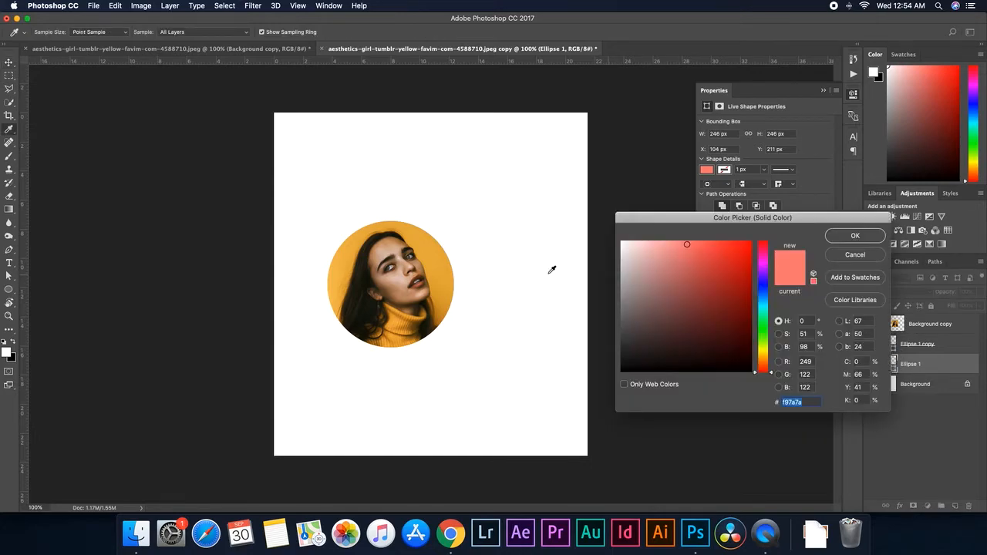
{"action": "left_click", "coordinate": [437, 256]}
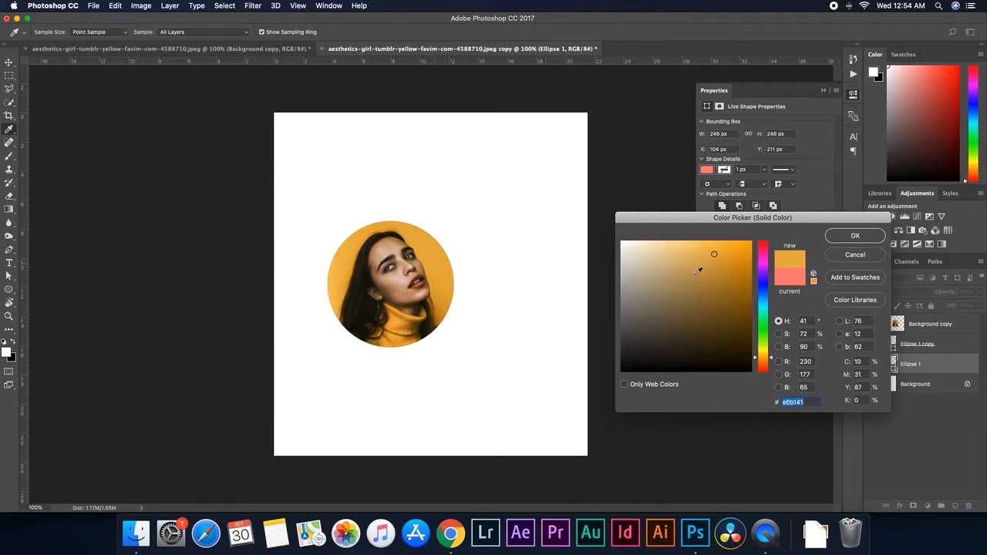
{"action": "left_click", "coordinate": [856, 236]}
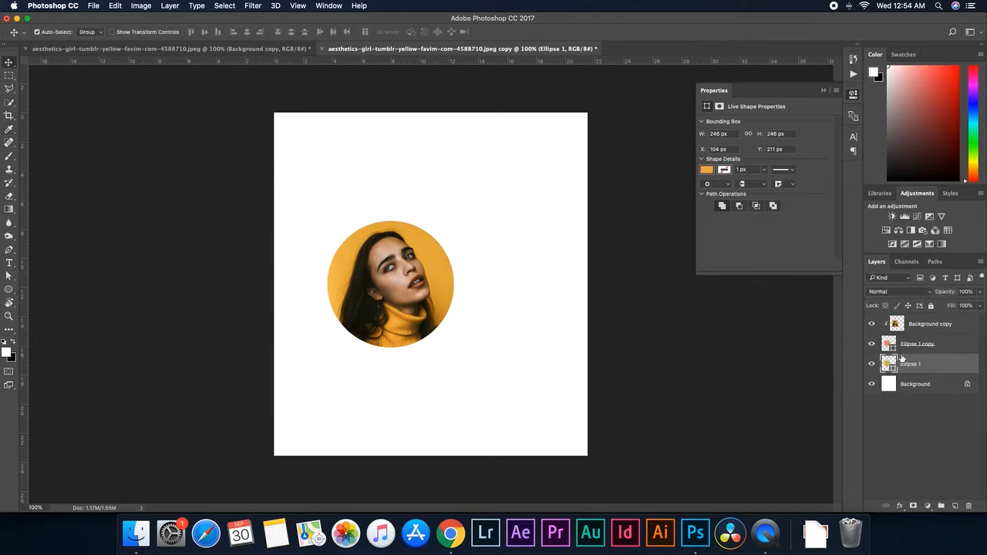
Step: Enlarge the lower yellow circle evenly around its centre to about 267 px wide
{"action": "key", "text": "super+t"}
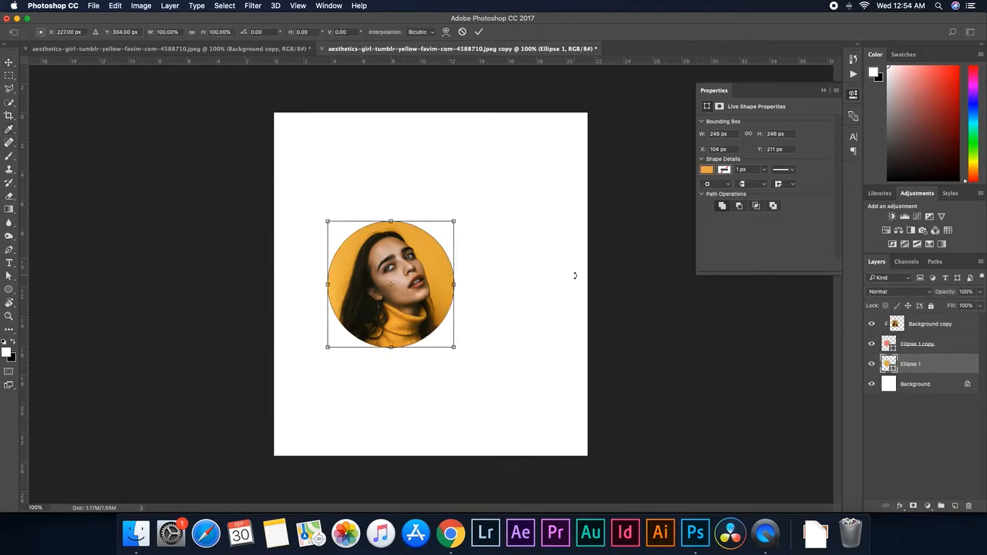
{"action": "left_click_drag", "start_coordinate": [457, 224], "coordinate": [458, 217]}
{"action": "key", "text": "Return"}
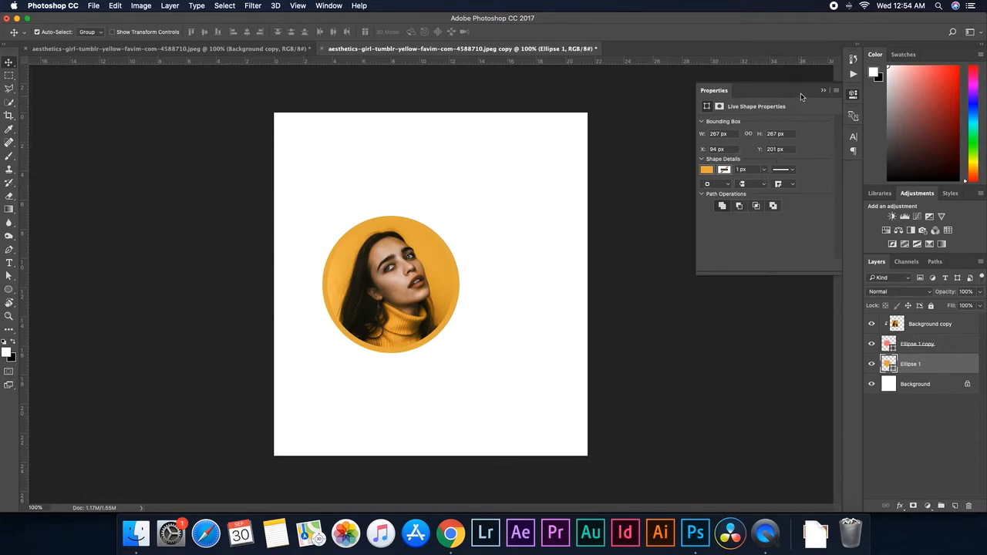
Step: Remove the larger circle's fill and give it a stroke about 7.63 px wide in the yellow sampled from its edge
{"action": "left_click", "coordinate": [708, 171]}
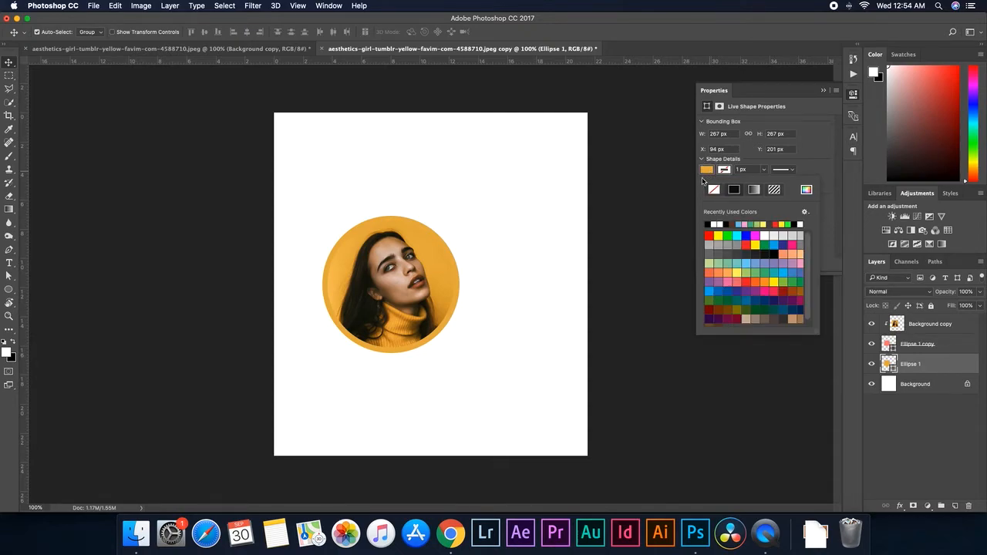
{"action": "key", "text": "i"}
{"action": "left_click", "coordinate": [455, 278]}
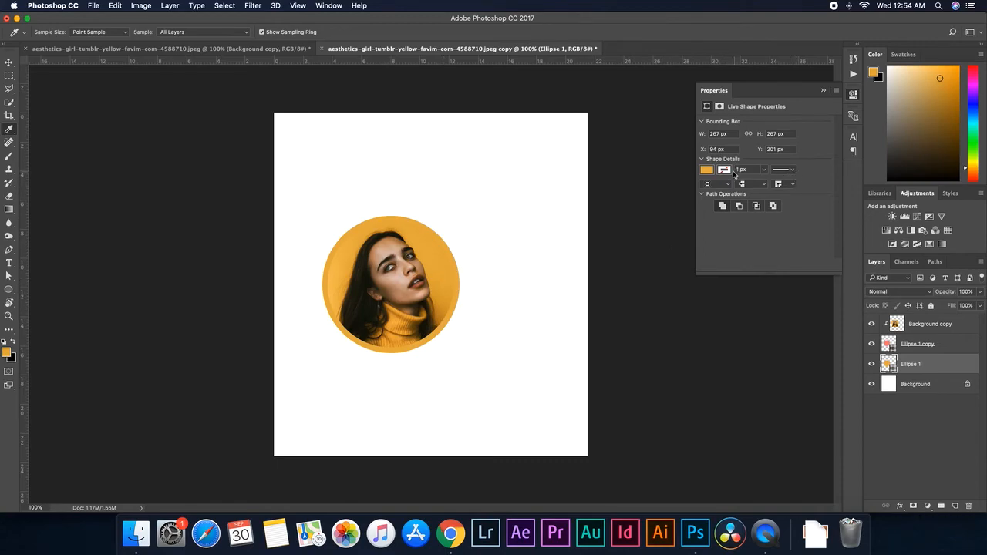
{"action": "left_click", "coordinate": [708, 170]}
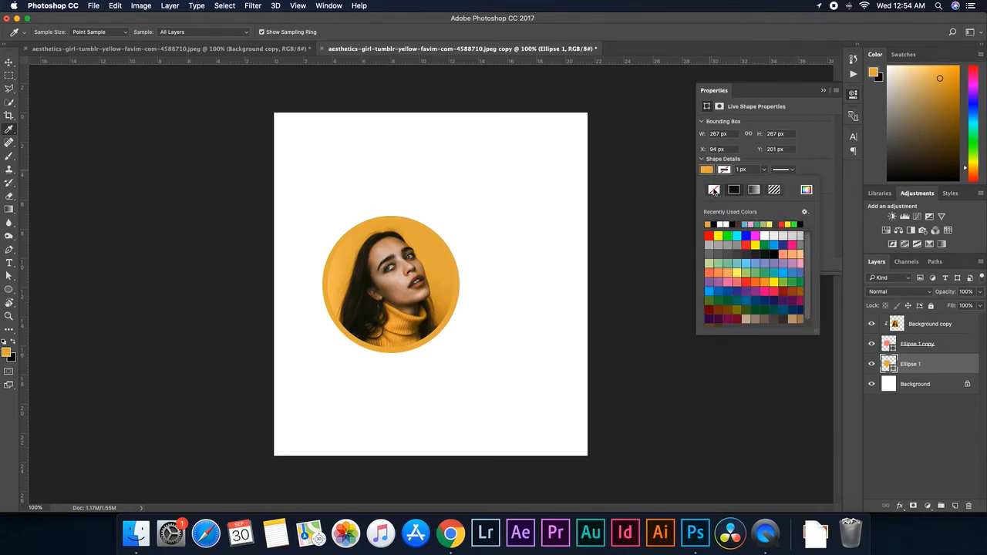
{"action": "left_click", "coordinate": [714, 190]}
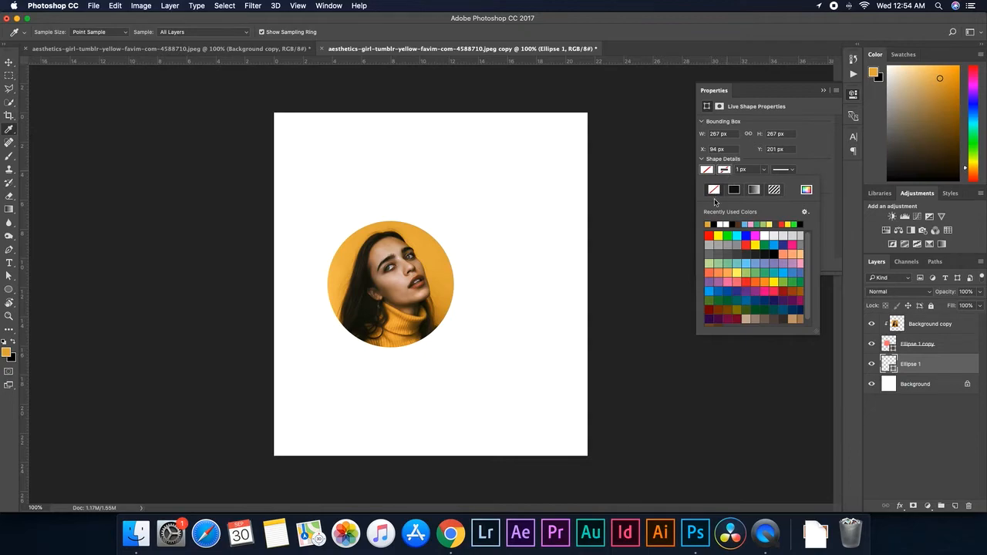
{"action": "left_click", "coordinate": [708, 223]}
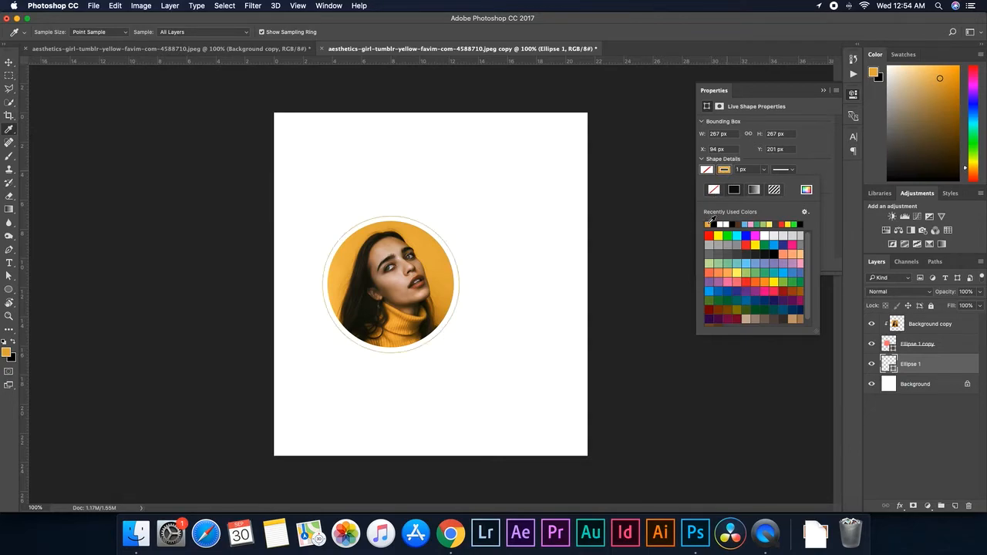
{"action": "left_click", "coordinate": [763, 171]}
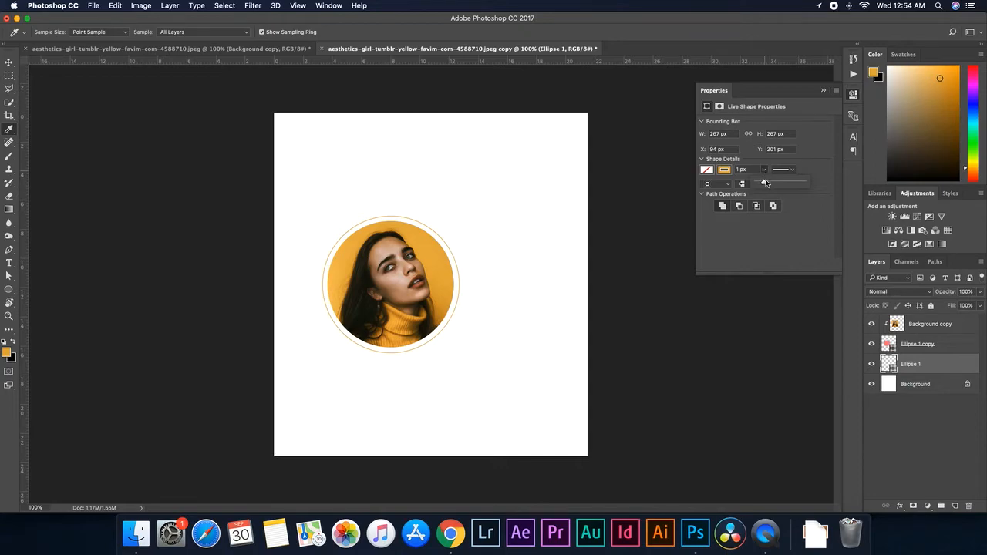
{"action": "left_click_drag", "start_coordinate": [763, 183], "coordinate": [768, 182]}
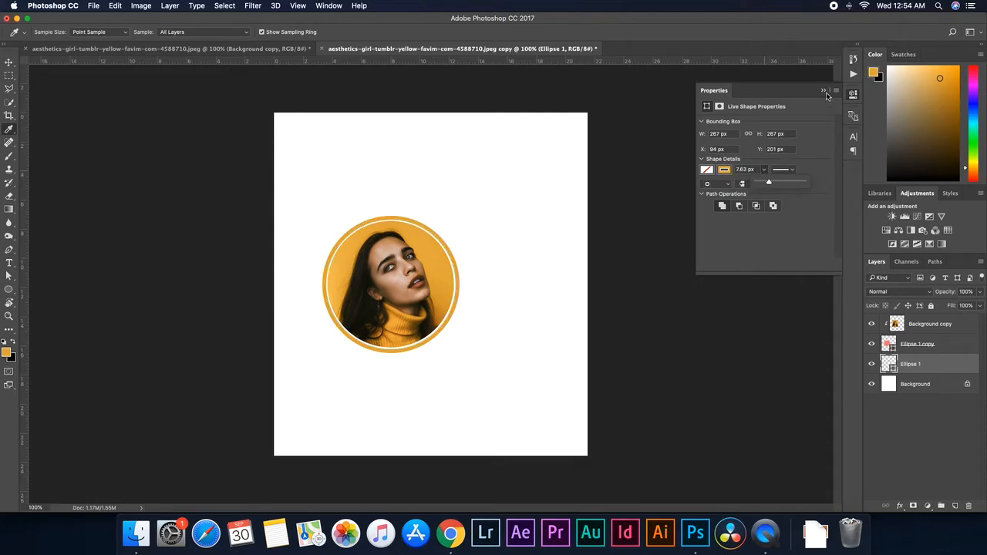
Step: Enlarge the yellow ring slightly around its centre to widen the white gap between it and the photo
{"action": "left_click", "coordinate": [823, 90]}
{"action": "key", "text": "super+t"}
{"action": "left_click_drag", "start_coordinate": [461, 217], "coordinate": [462, 214]}
{"action": "key", "text": "Return"}
{"action": "key", "text": "i"}
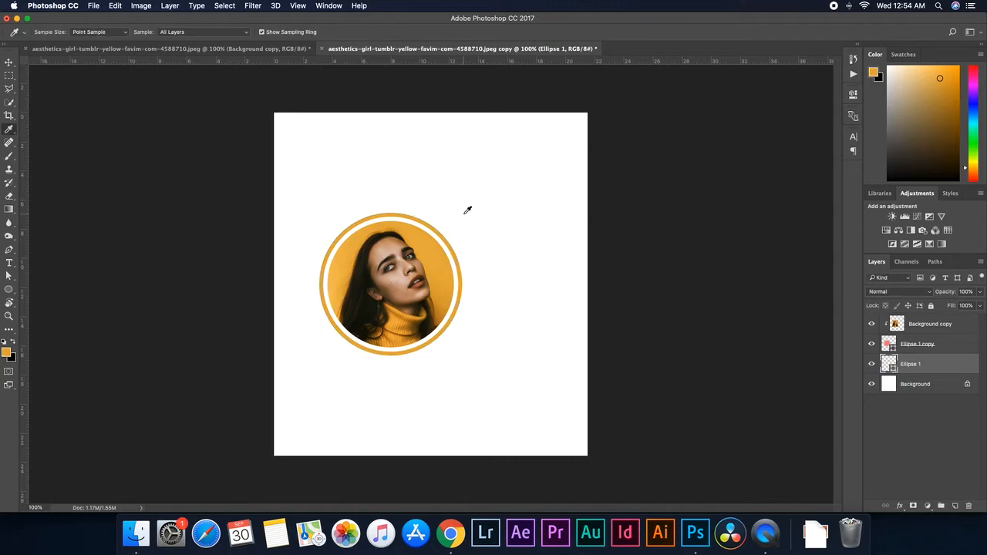
Step: Select the clipped photo, its circle and the ring together and move them to the middle of the canvas
{"action": "key", "text": "v"}
{"action": "left_click_drag", "start_coordinate": [515, 342], "coordinate": [443, 284]}
{"action": "left_click", "coordinate": [530, 377]}
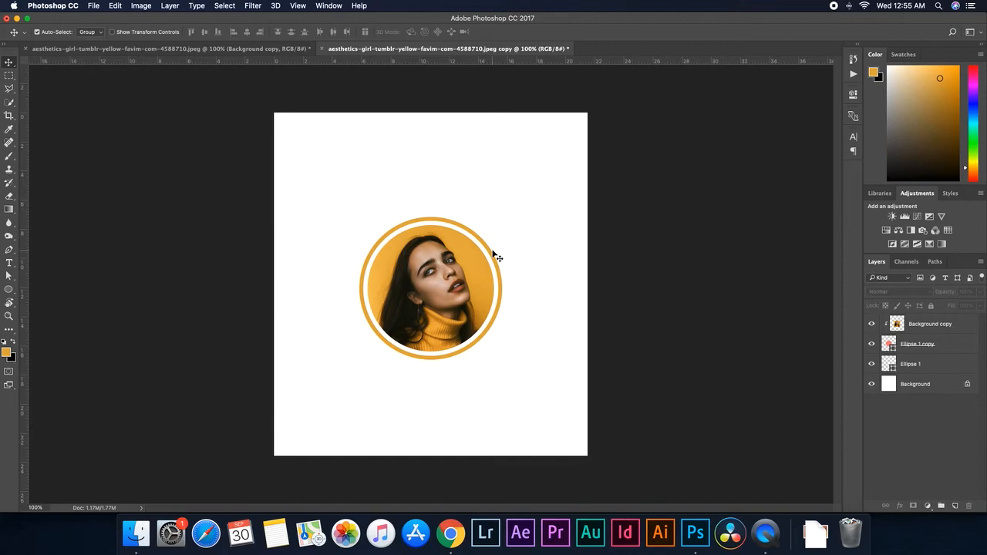
Step: Release the photo layer's clipping mask and move the photo to the lower-right corner of the canvas
{"action": "left_click", "coordinate": [920, 327]}
{"action": "right_click", "coordinate": [920, 328]}
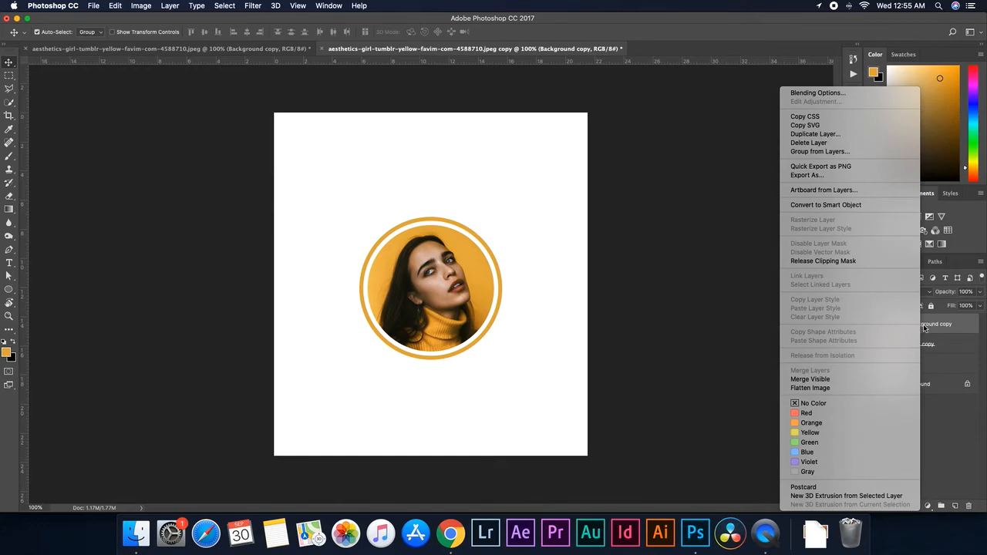
{"action": "left_click", "coordinate": [822, 261]}
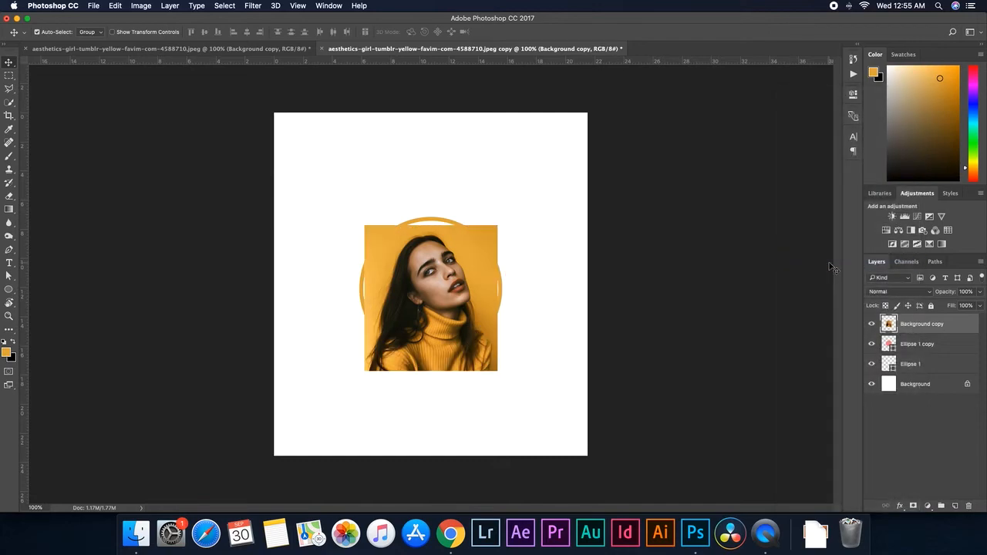
{"action": "left_click_drag", "start_coordinate": [456, 334], "coordinate": [585, 434]}
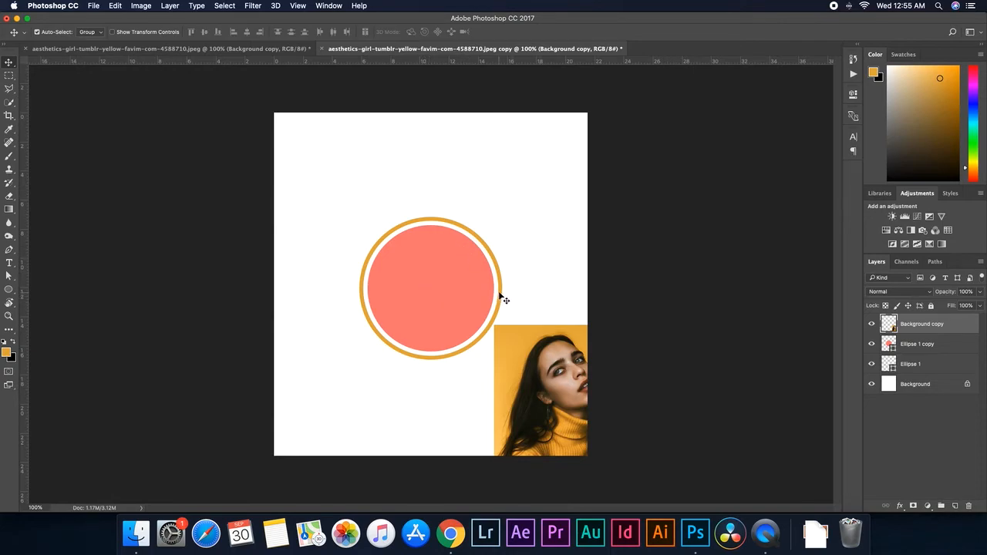
Step: Undo the photo's move and clip the photo to the circle again
{"action": "key", "text": "super+z"}
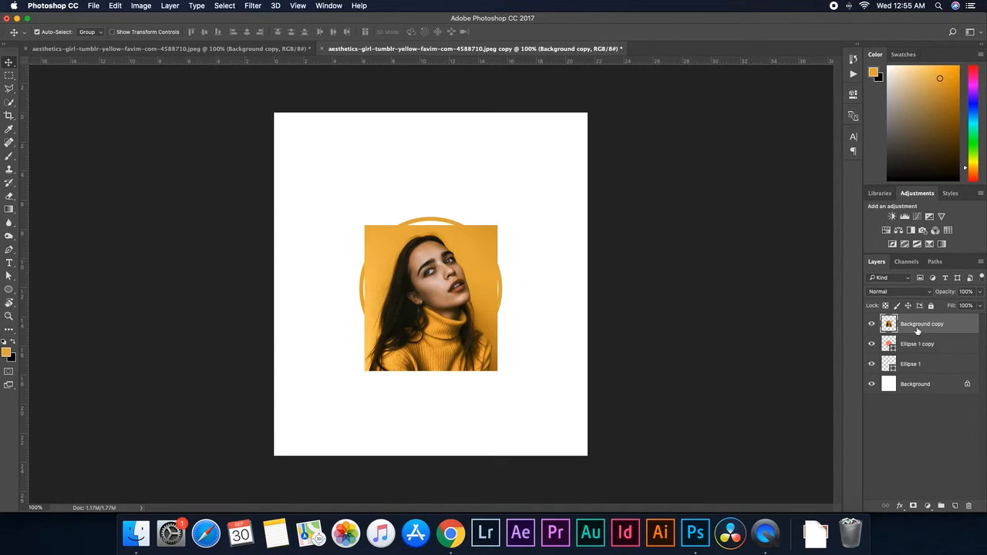
{"action": "right_click", "coordinate": [921, 328]}
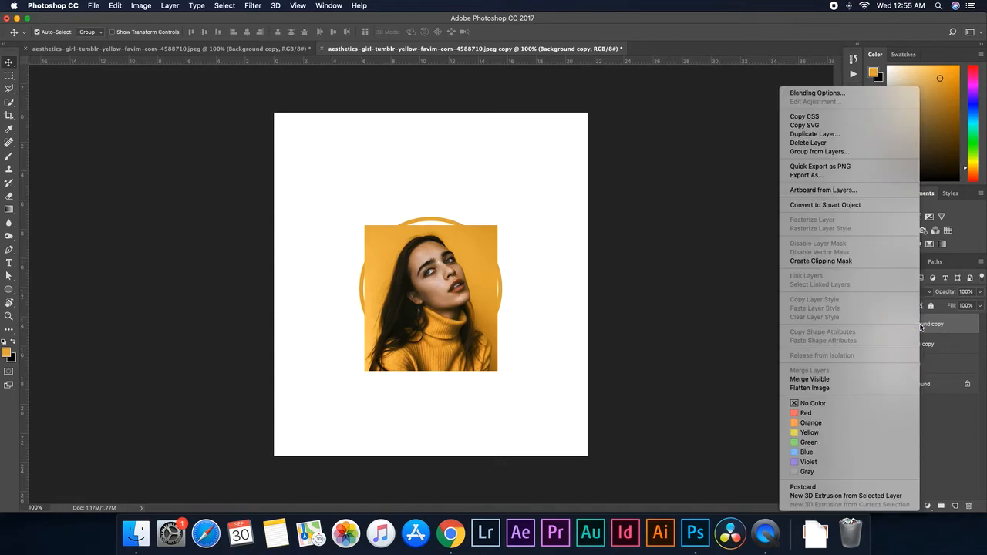
{"action": "left_click", "coordinate": [827, 263]}
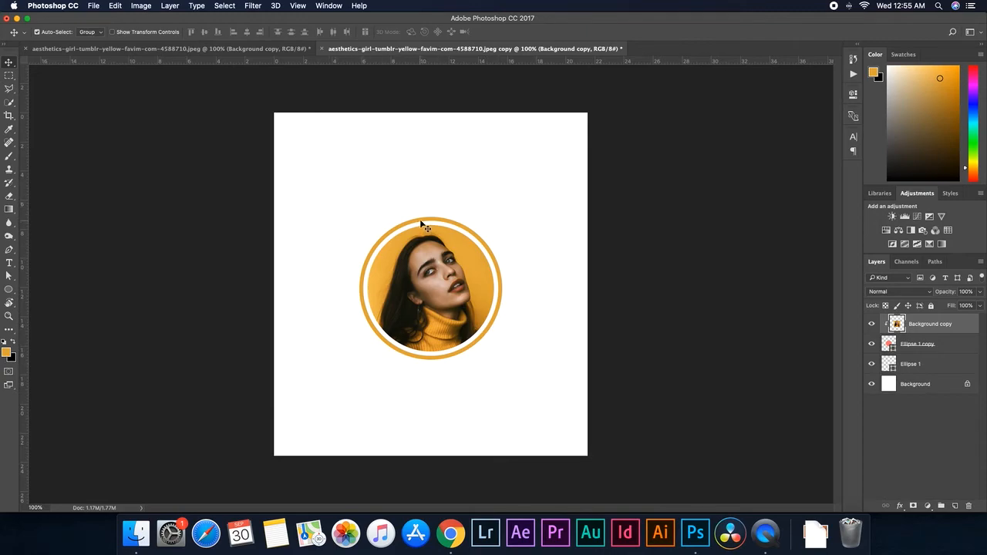
Step: Group the photo layer and both ellipse layers, leaving the Background layer out
{"action": "left_click", "coordinate": [931, 368]}
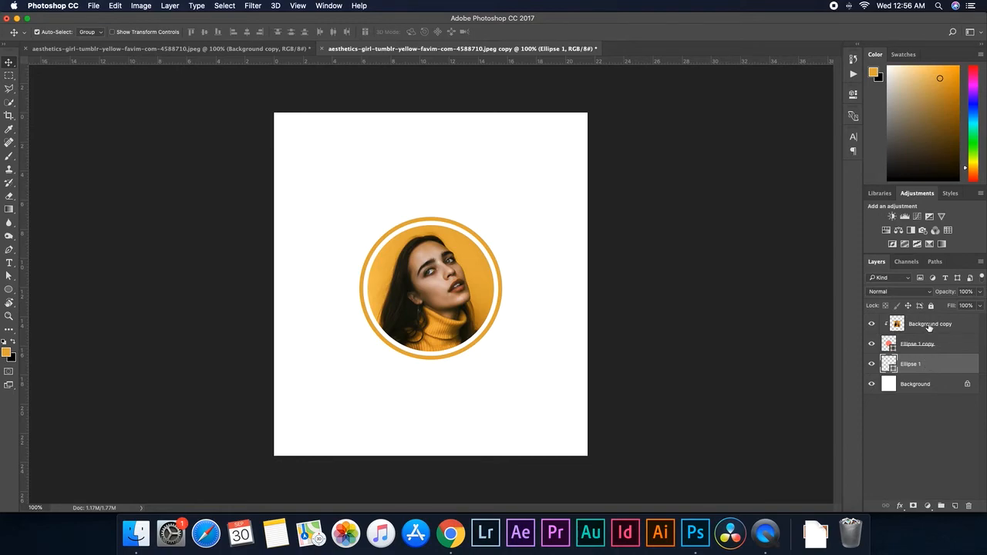
{"action": "left_click", "coordinate": [930, 327], "text": "shift"}
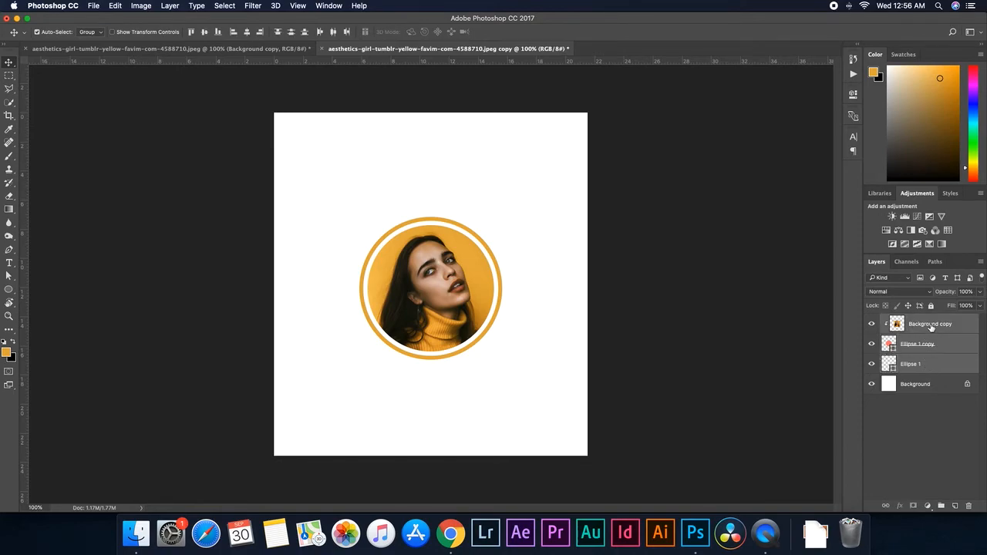
{"action": "right_click", "coordinate": [415, 286]}
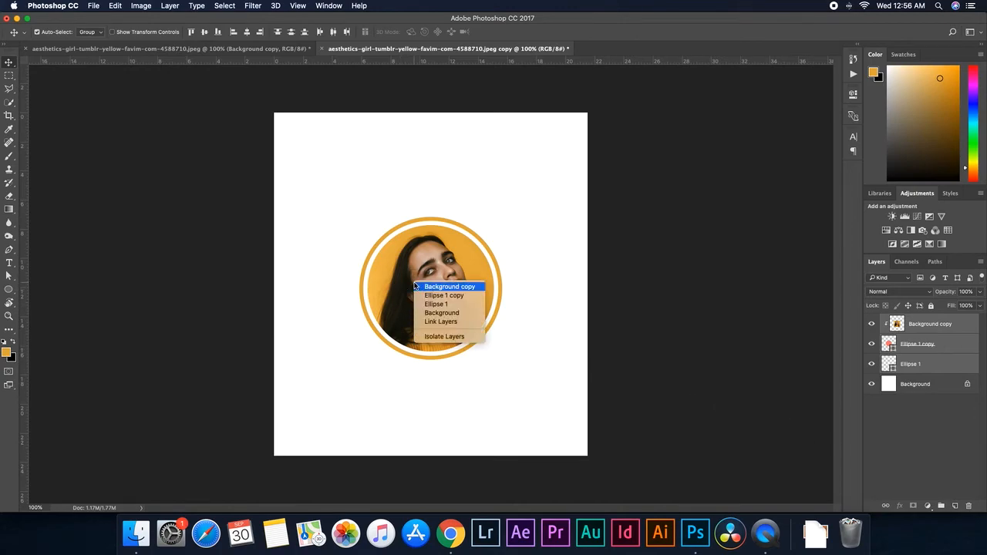
{"action": "left_click", "coordinate": [536, 301]}
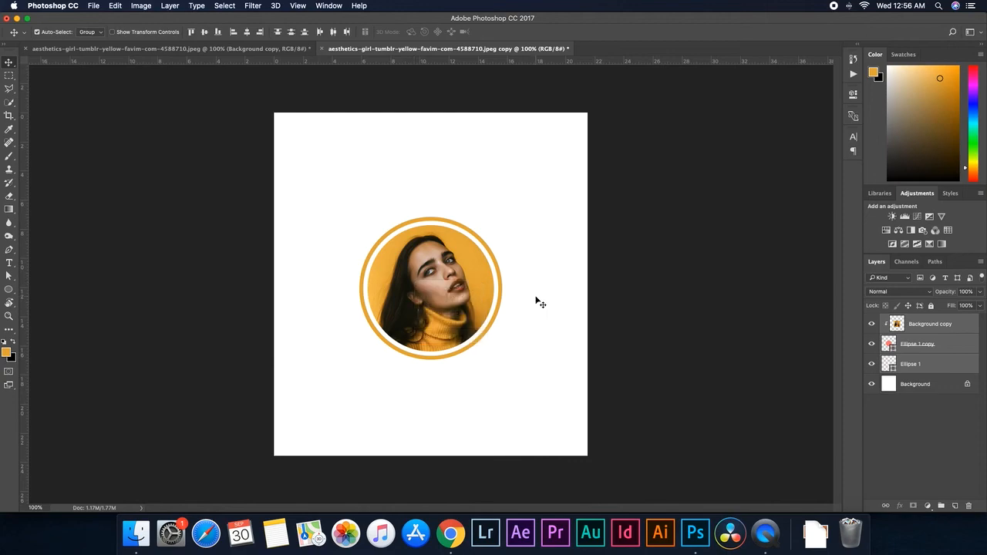
{"action": "key", "text": "super+g"}
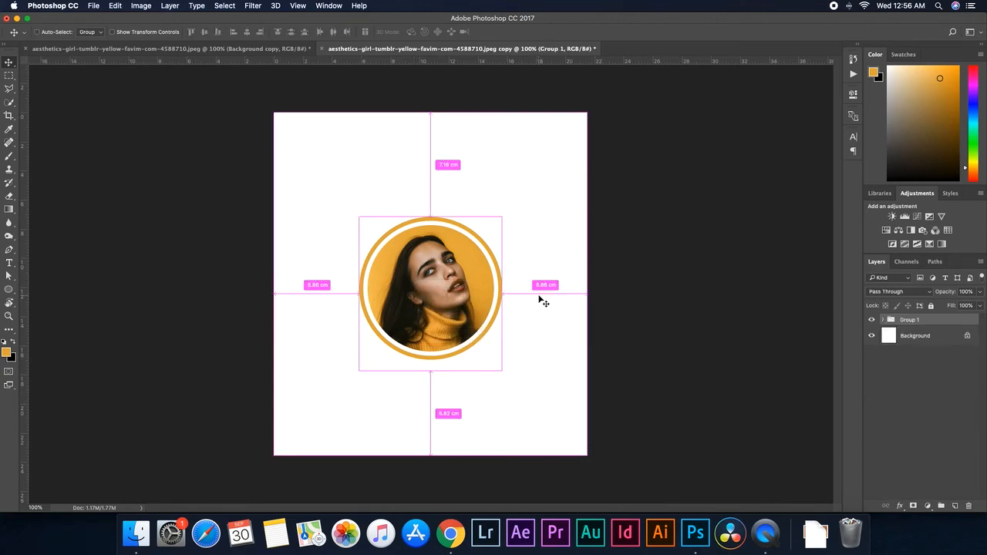
Step: Enlarge the group proportionally to about two thirds of the canvas width and position it near the canvas centre
{"action": "left_click", "coordinate": [908, 323]}
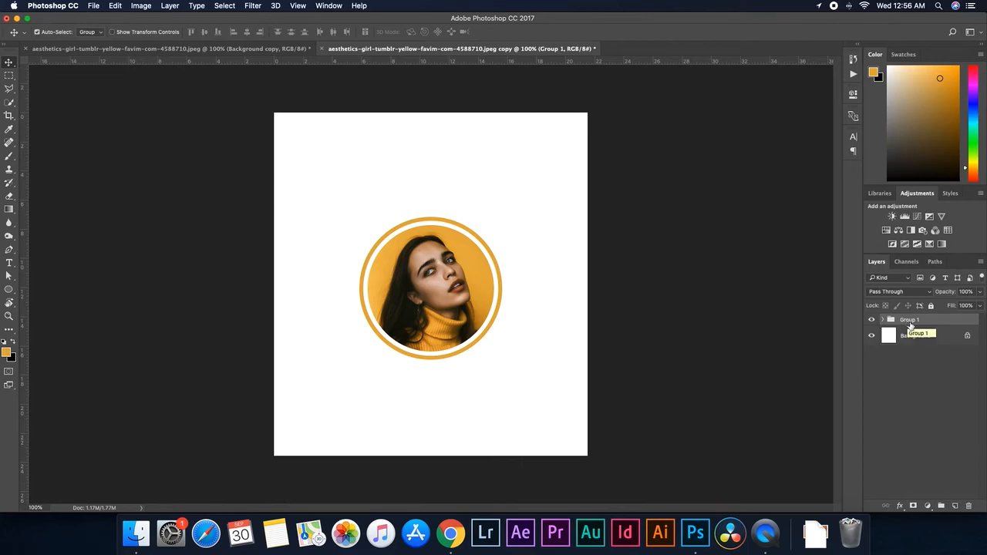
{"action": "left_click_drag", "start_coordinate": [472, 298], "coordinate": [464, 275]}
{"action": "key", "text": "ctrl+t"}
{"action": "left_click_drag", "start_coordinate": [502, 204], "coordinate": [537, 167]}
{"action": "key", "text": "Return"}
{"action": "left_click_drag", "start_coordinate": [444, 243], "coordinate": [444, 250]}
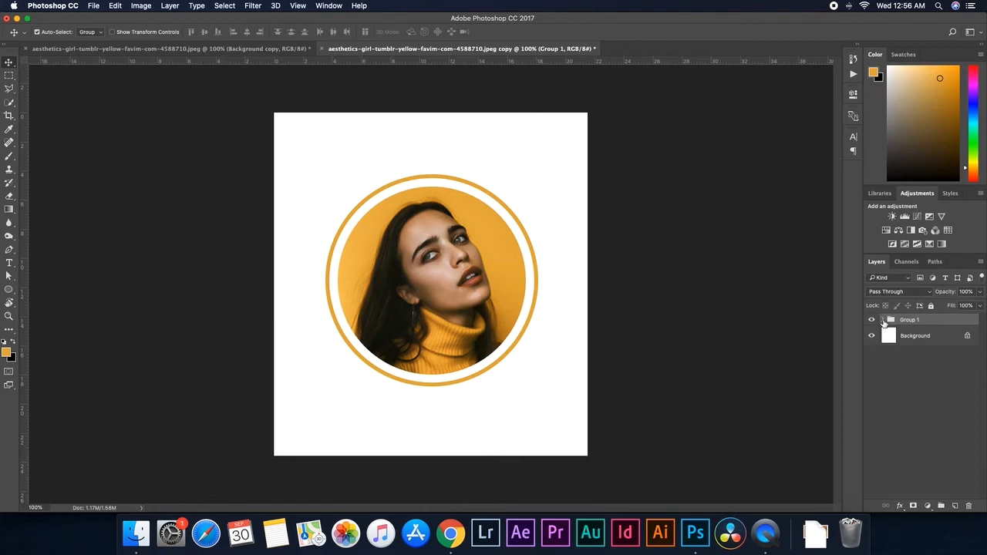
Step: Expand the group, go through its photo layer and both ellipse layers one by one, and collapse it again
{"action": "left_click", "coordinate": [884, 320]}
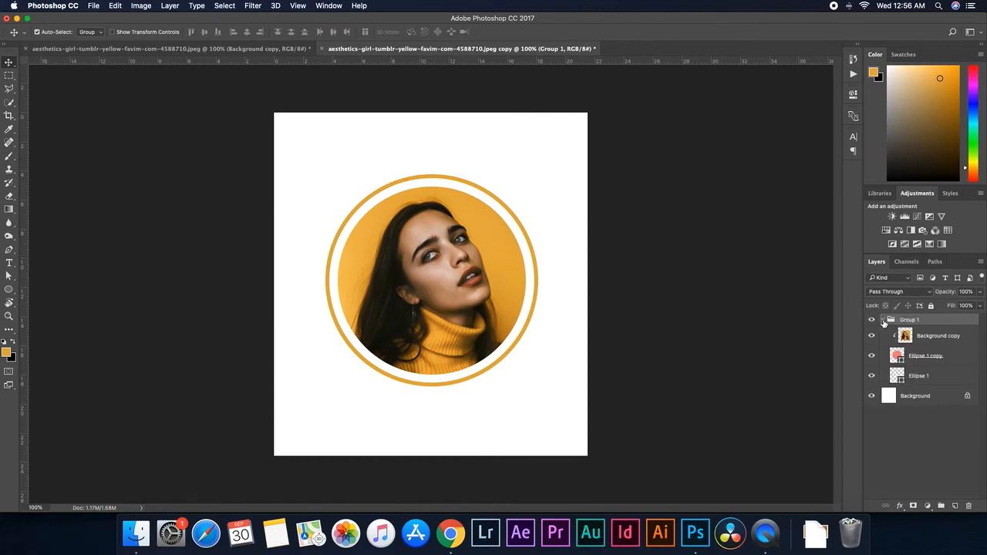
{"action": "left_click", "coordinate": [925, 337]}
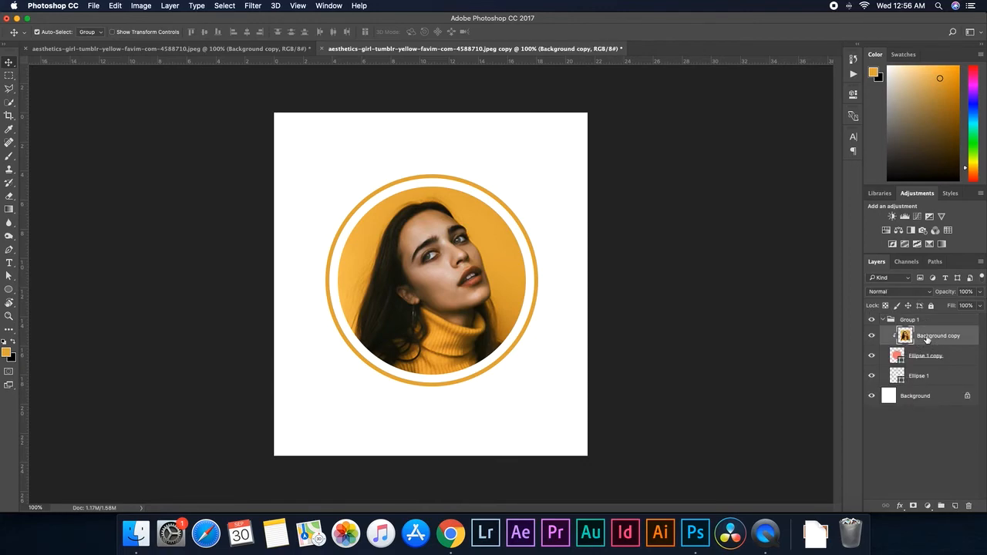
{"action": "left_click", "coordinate": [925, 359]}
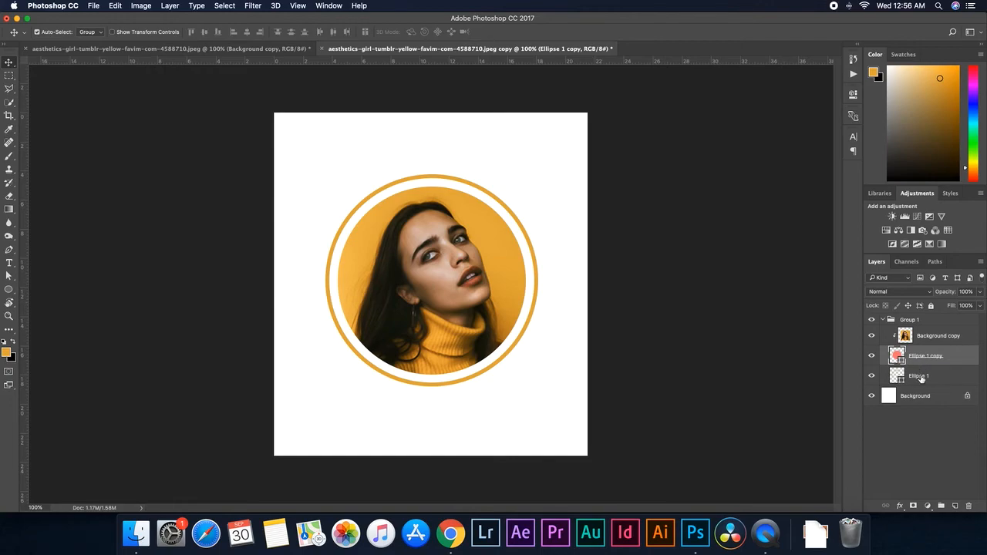
{"action": "left_click", "coordinate": [921, 377]}
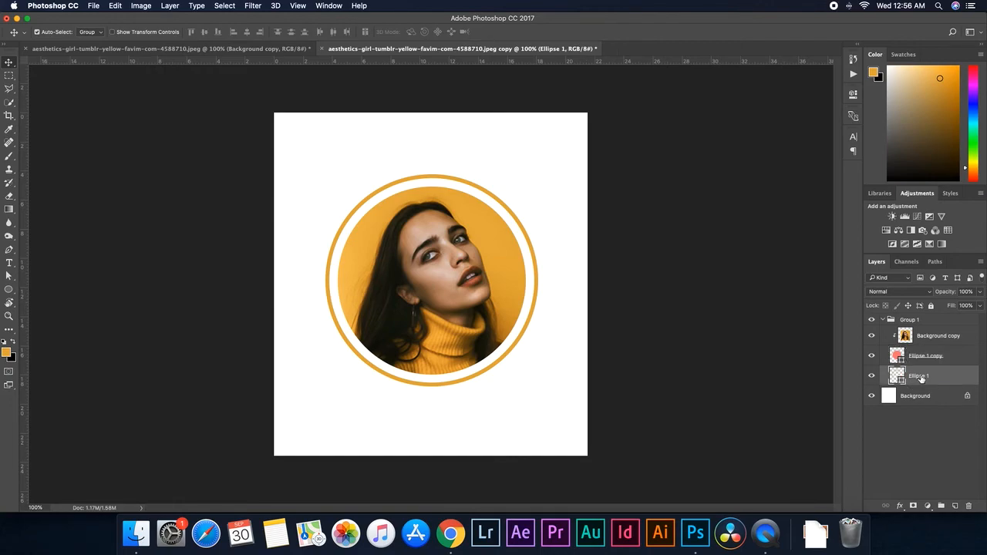
{"action": "left_click", "coordinate": [883, 320]}
Step: Fill the Background layer with a pale yellow-orange foreground colour, a lighter tint of the ring's colour, and return to the Move tool
{"action": "left_click", "coordinate": [906, 339]}
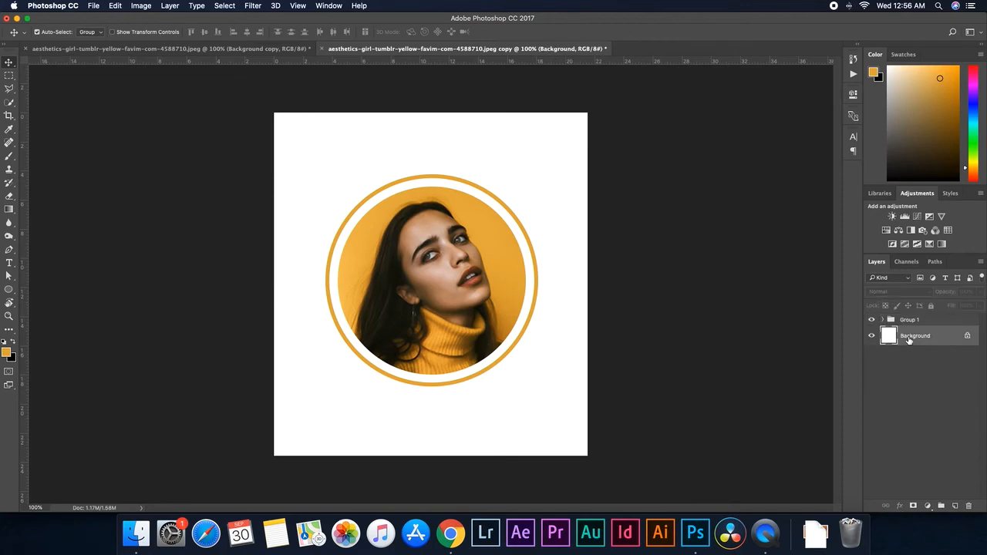
{"action": "key", "text": "i"}
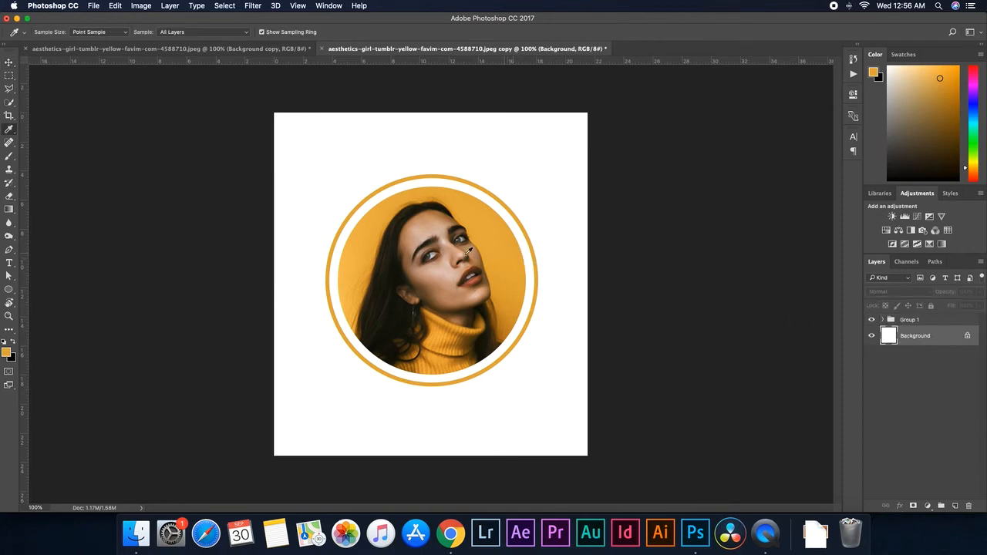
{"action": "left_click", "coordinate": [7, 352]}
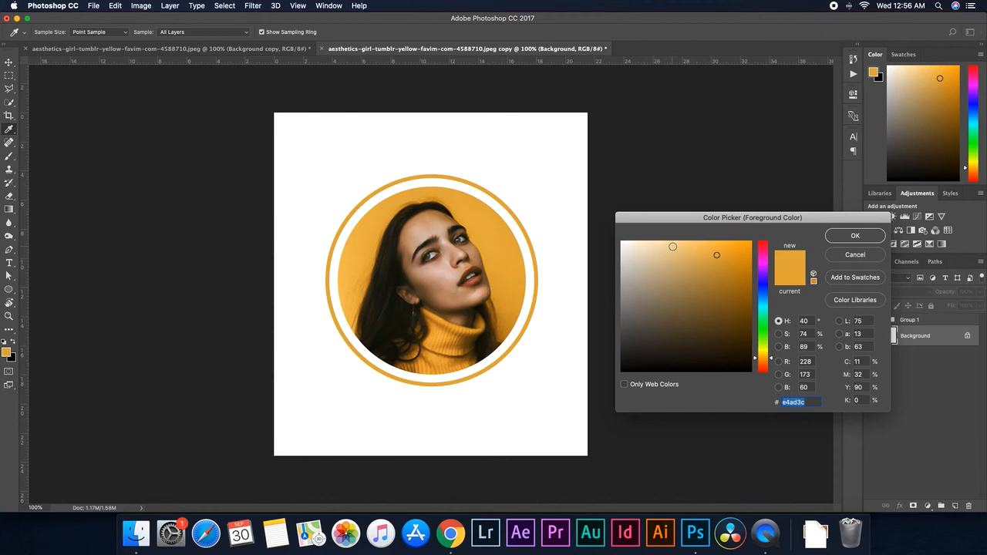
{"action": "left_click", "coordinate": [669, 243]}
{"action": "left_click", "coordinate": [862, 238]}
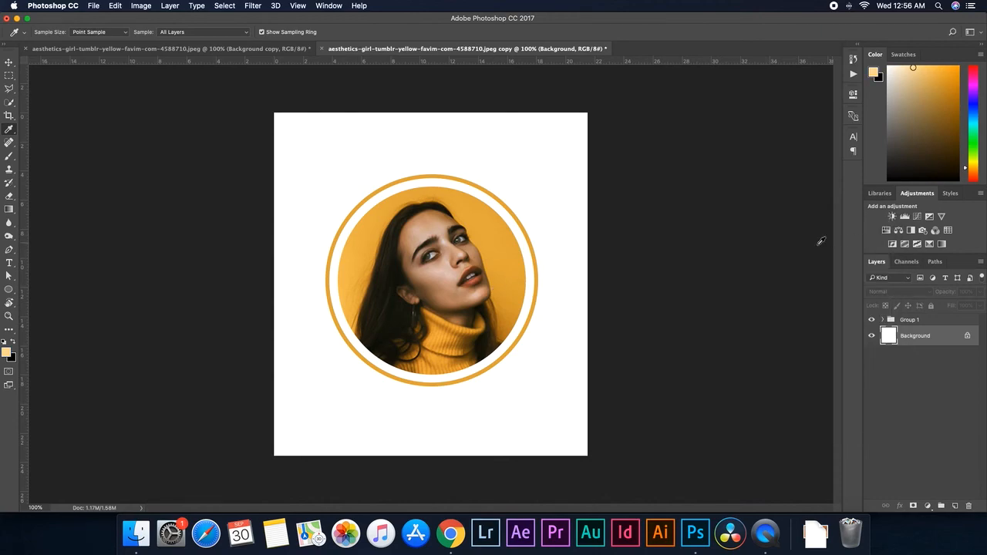
{"action": "key", "text": "alt+BackSpace"}
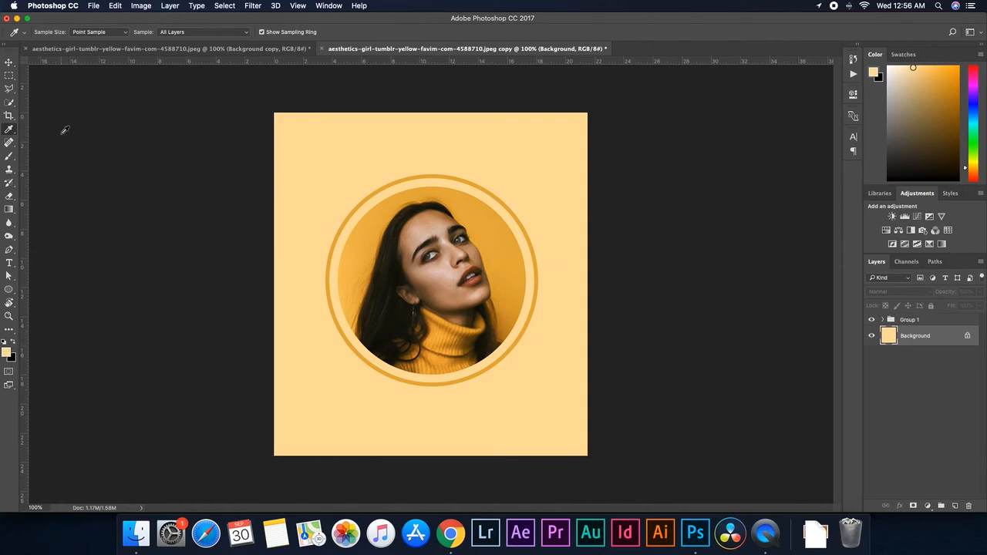
{"action": "left_click", "coordinate": [9, 62]}
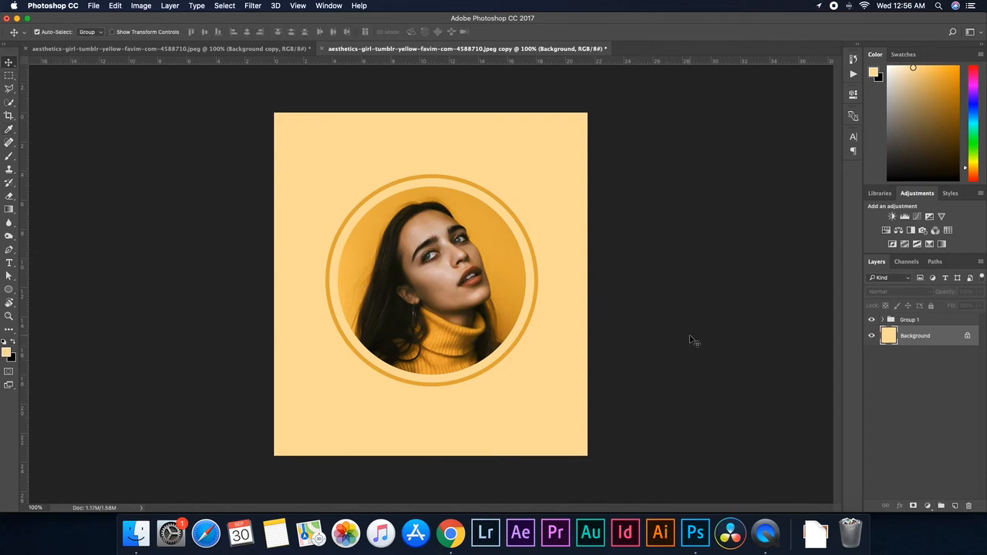